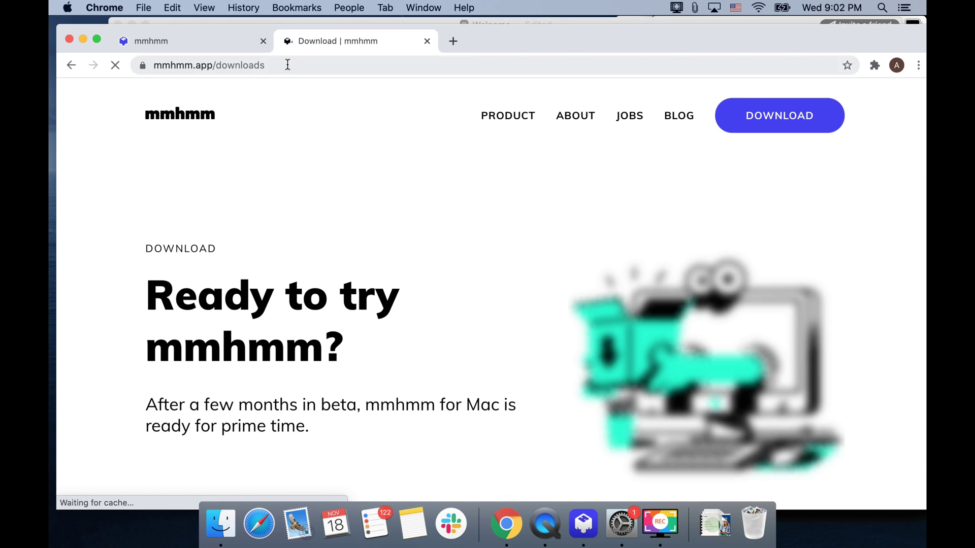
# Look through the mmhmm download page, including the Mac download, the Windows Beta sign-up form and the footer.
pyautogui.scroll(-5, 342, 290)
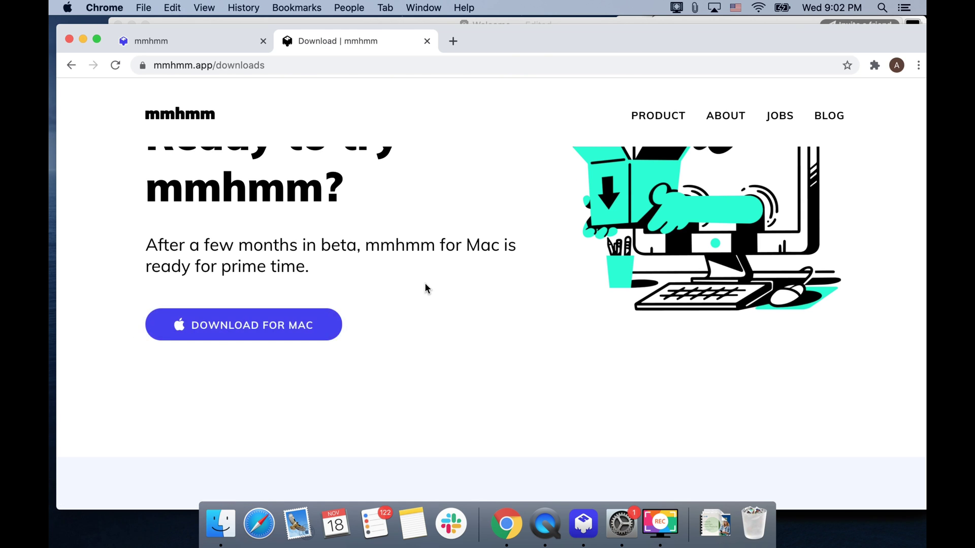
pyautogui.scroll(3, 426, 287)
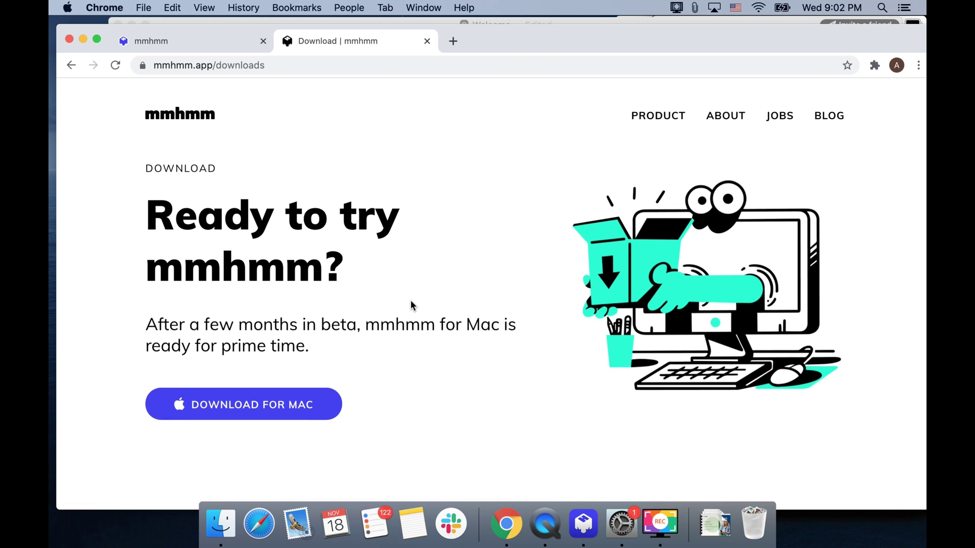
pyautogui.scroll(-5, 410, 301)
pyautogui.scroll(-5, 411, 303)
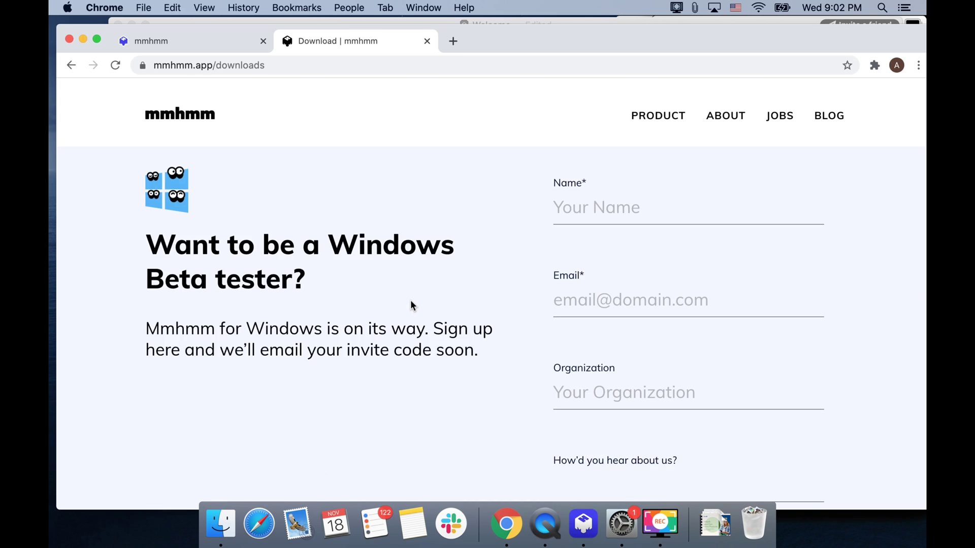
pyautogui.scroll(-8, 411, 302)
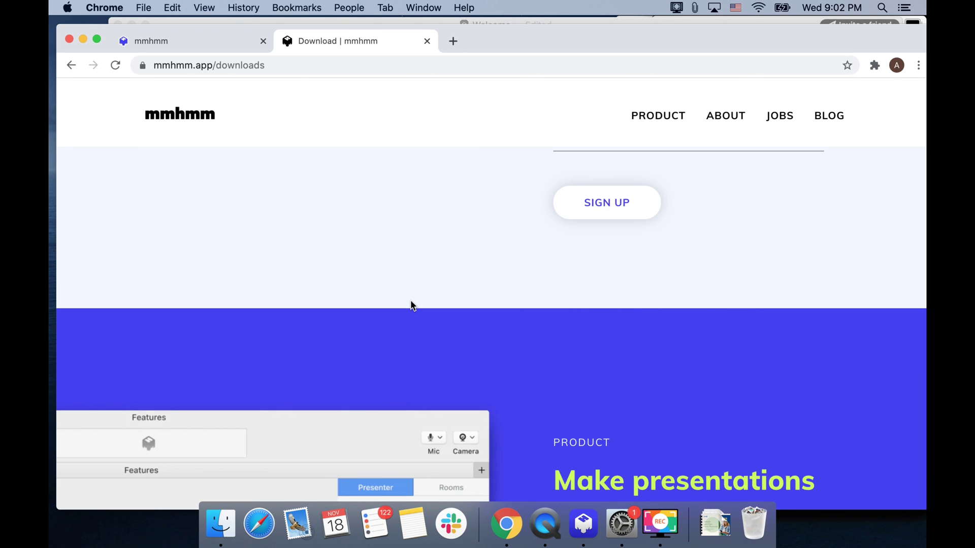
pyautogui.scroll(-2, 410, 300)
pyautogui.scroll(10, 410, 301)
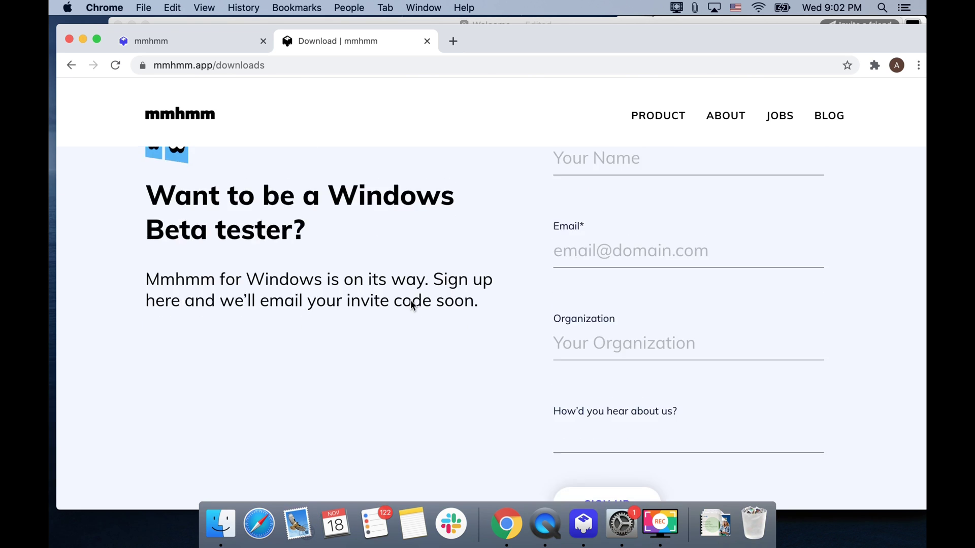
pyautogui.scroll(-12, 410, 300)
pyautogui.scroll(-6, 411, 300)
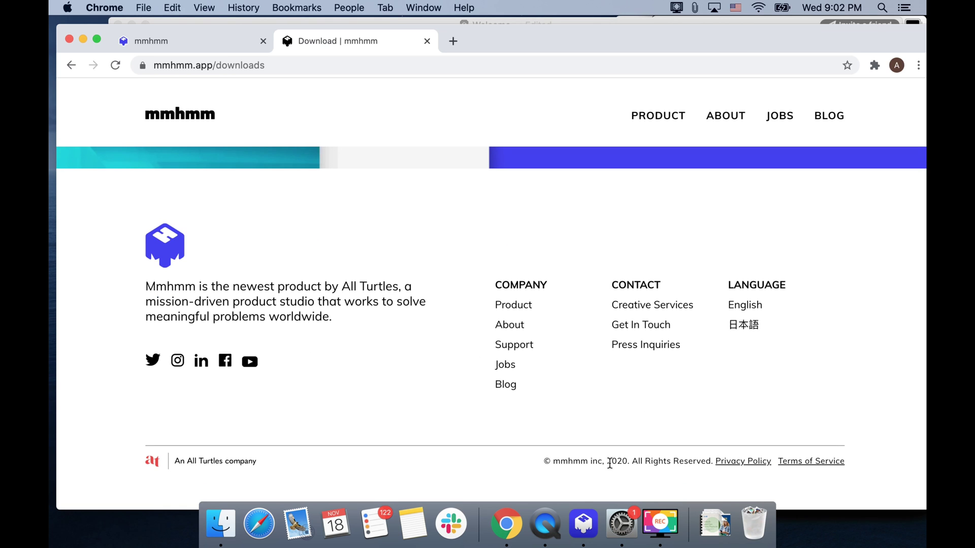
# Switch to mmhmm, add Copy-of-mrhack.png from Recents as a new media slide and present it.
pyautogui.click(584, 523)
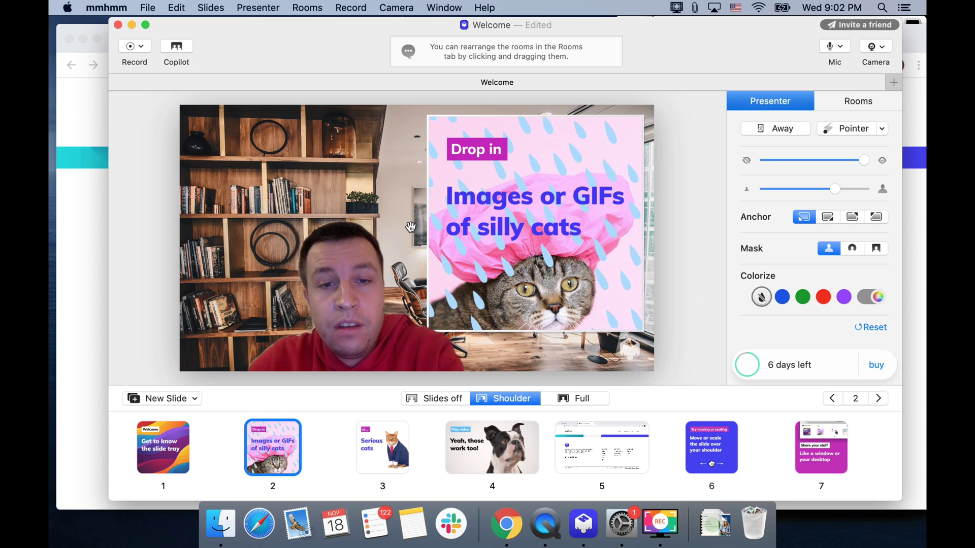
pyautogui.click(191, 398)
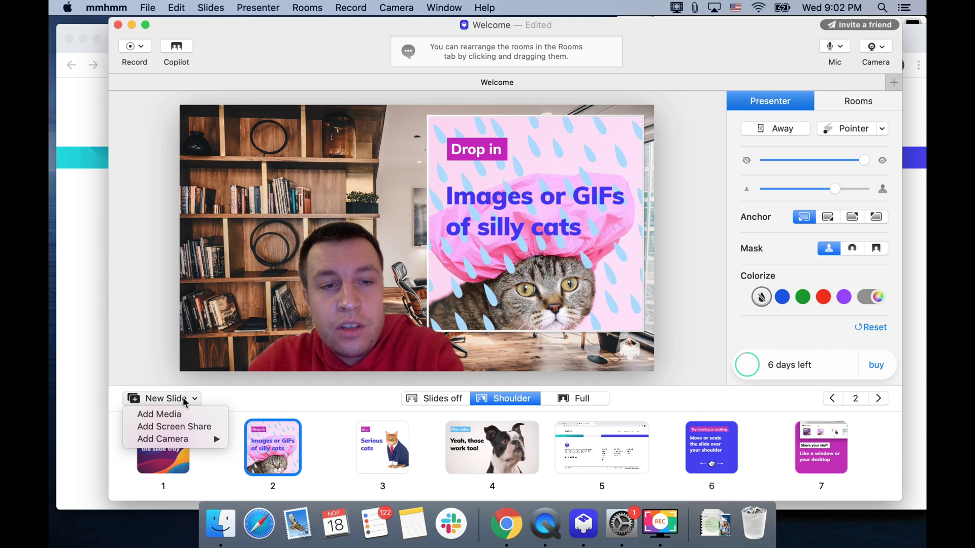
pyautogui.click(182, 415)
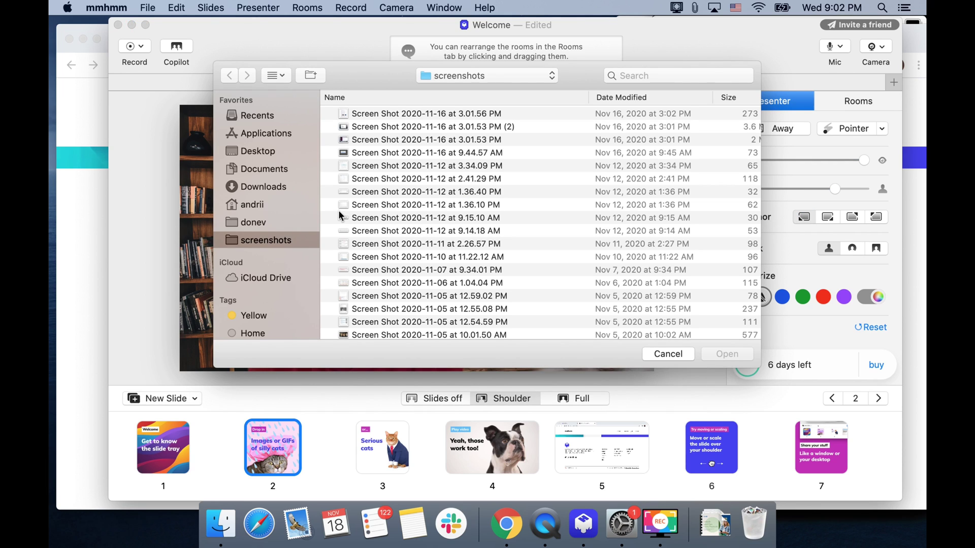
pyautogui.click(262, 115)
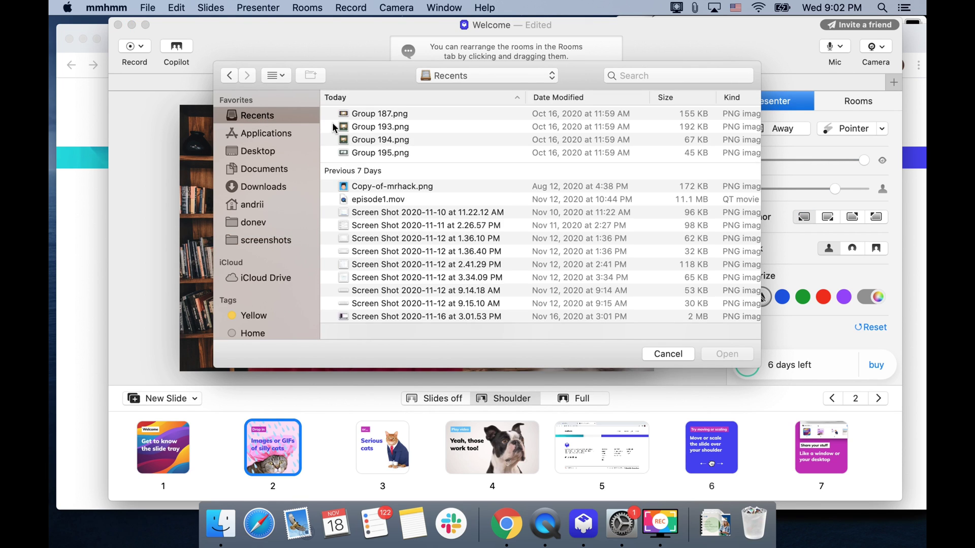
pyautogui.click(380, 186)
pyautogui.doubleClick(380, 186)
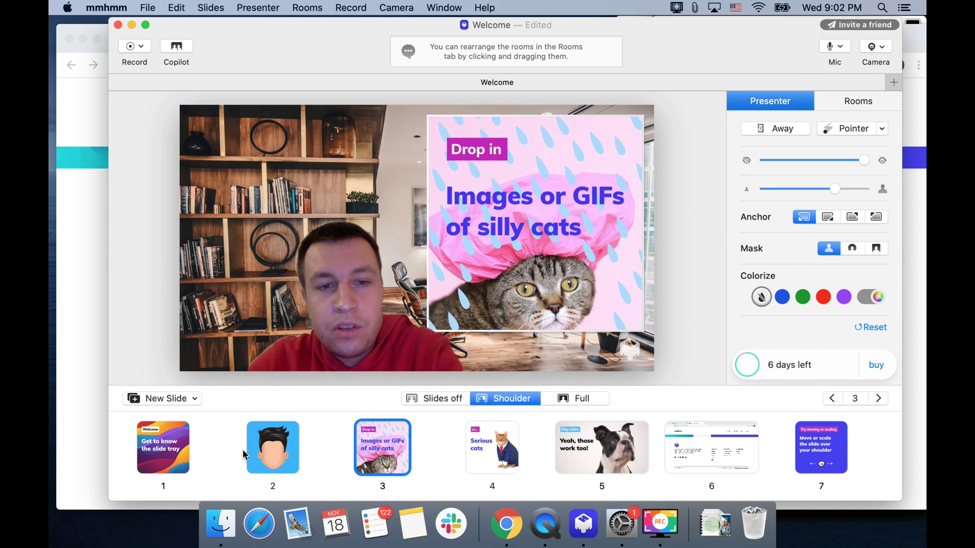
pyautogui.click(270, 453)
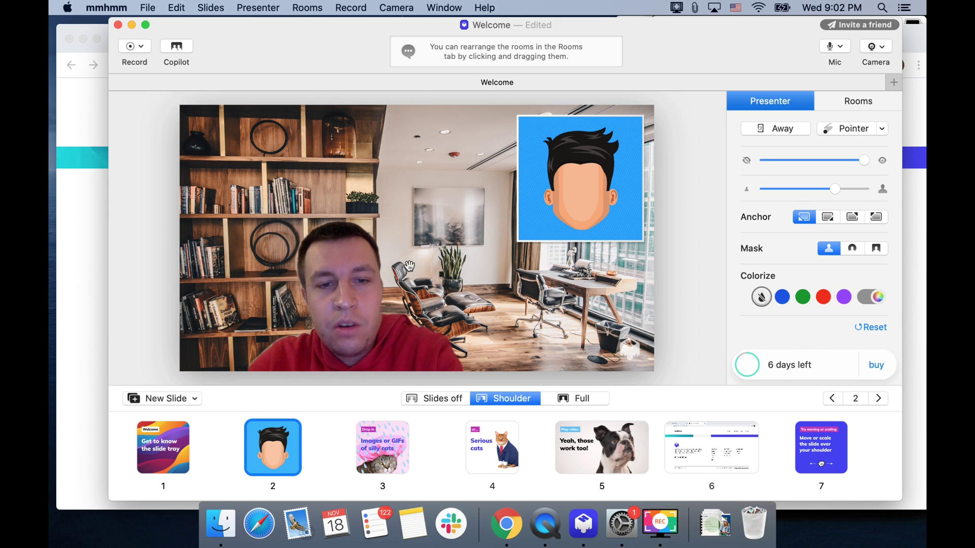
# Present the silly cats slide, shrink the presenter strongly, and enlarge the presenter back to a medium size.
pyautogui.click(390, 456)
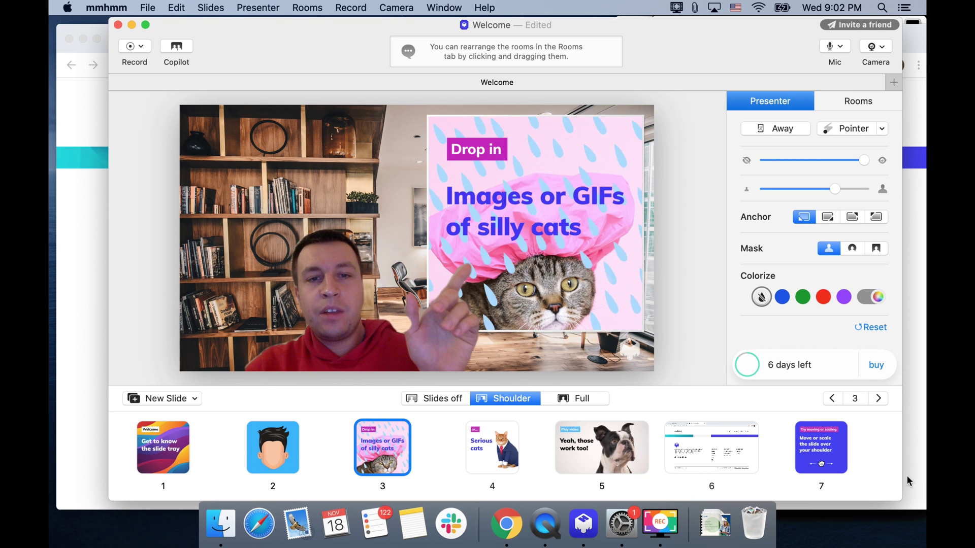
pyautogui.moveTo(837, 191); pyautogui.dragTo(801, 190)
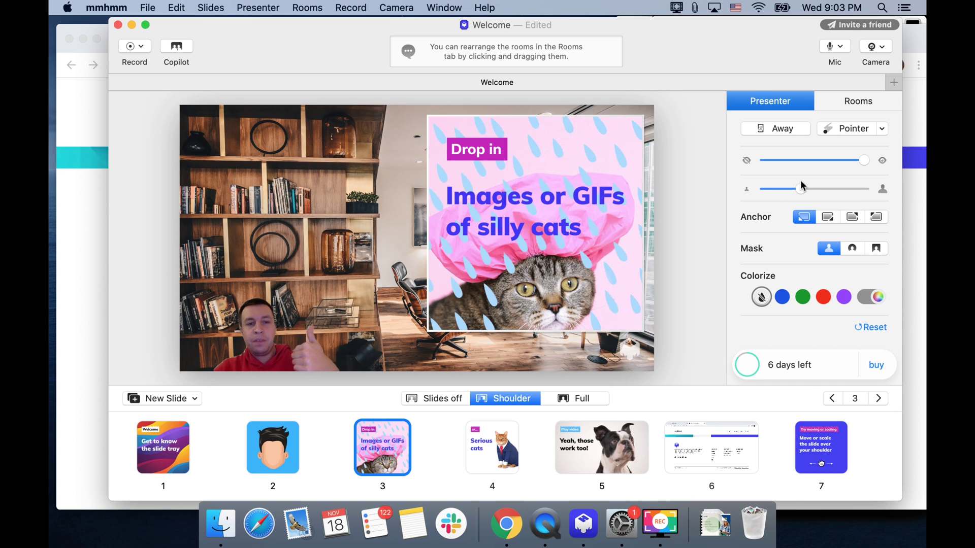
pyautogui.moveTo(863, 161); pyautogui.dragTo(884, 162)
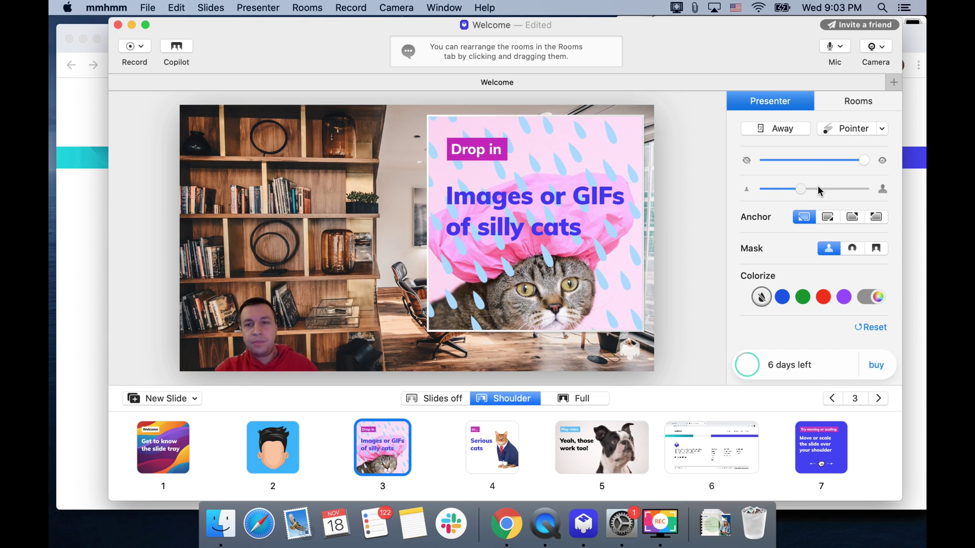
pyautogui.moveTo(819, 190); pyautogui.dragTo(834, 192)
# Try the purple pointer and the presenter's Away mode, turning each one off again.
pyautogui.click(883, 130)
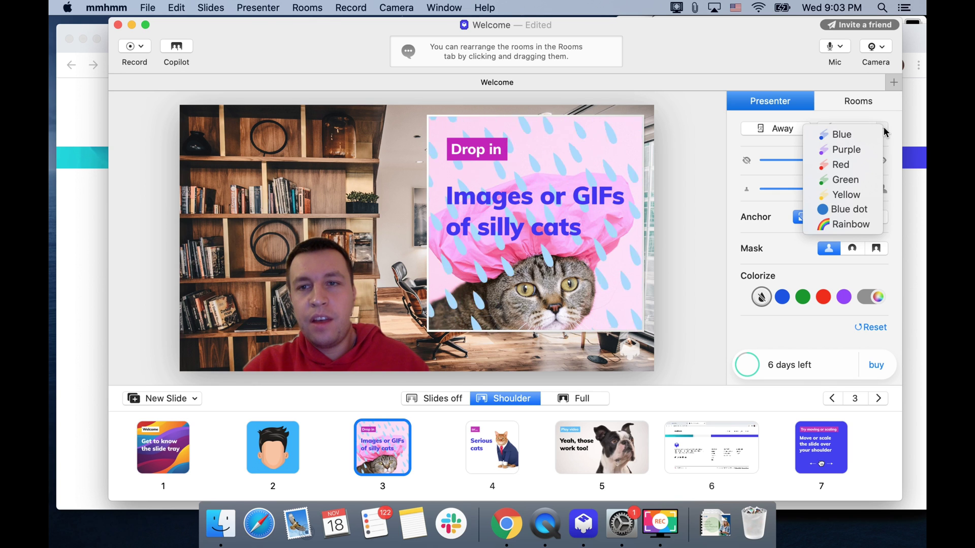
pyautogui.click(852, 149)
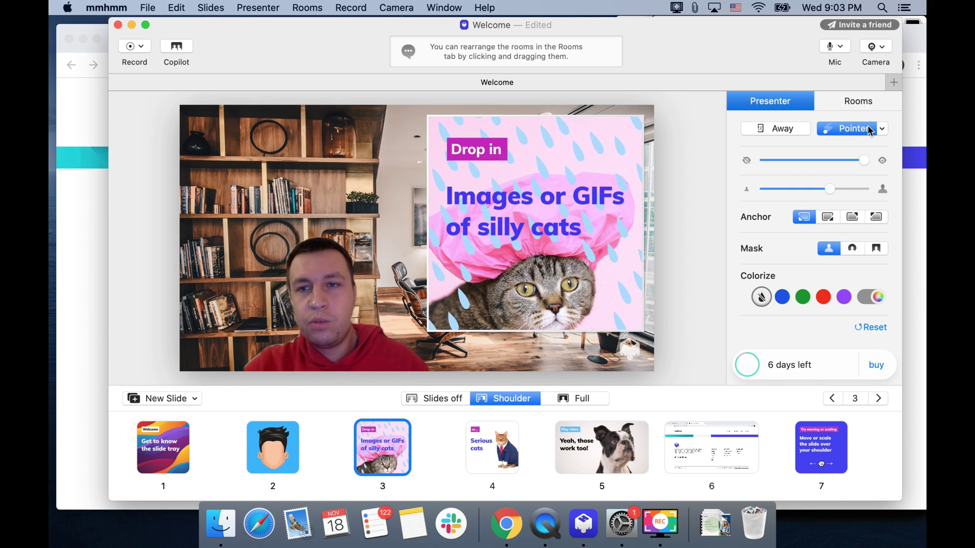
pyautogui.click(853, 129)
pyautogui.click(780, 128)
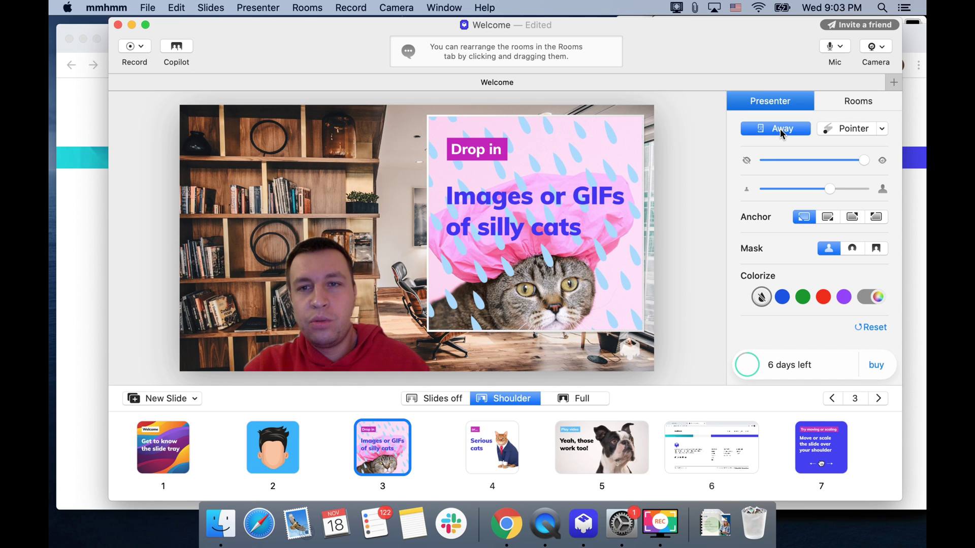
pyautogui.click(780, 129)
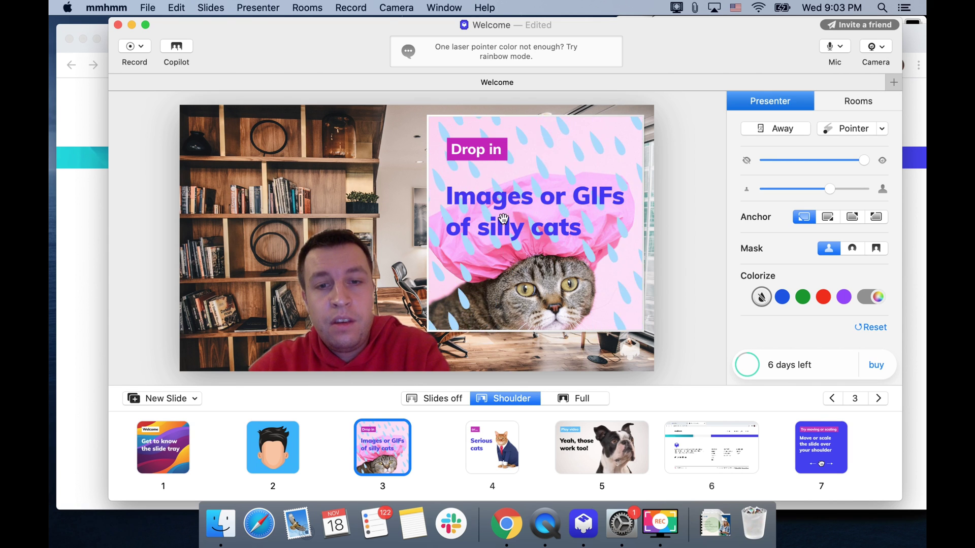
# Present the Serious cats, dog video and Move or scale slides in turn, and reposition the slide over the shoulder.
pyautogui.click(506, 457)
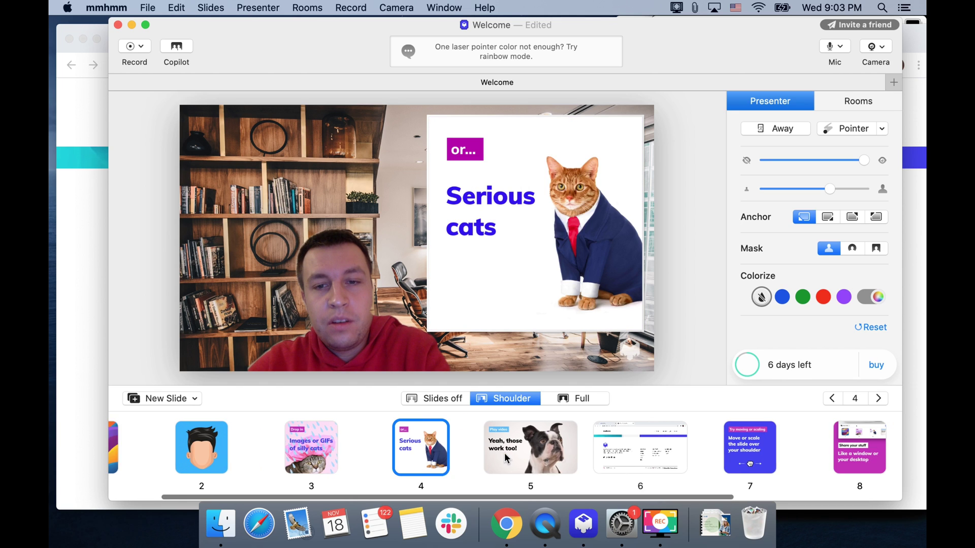
pyautogui.click(492, 453)
pyautogui.hscroll(3, 493, 455)
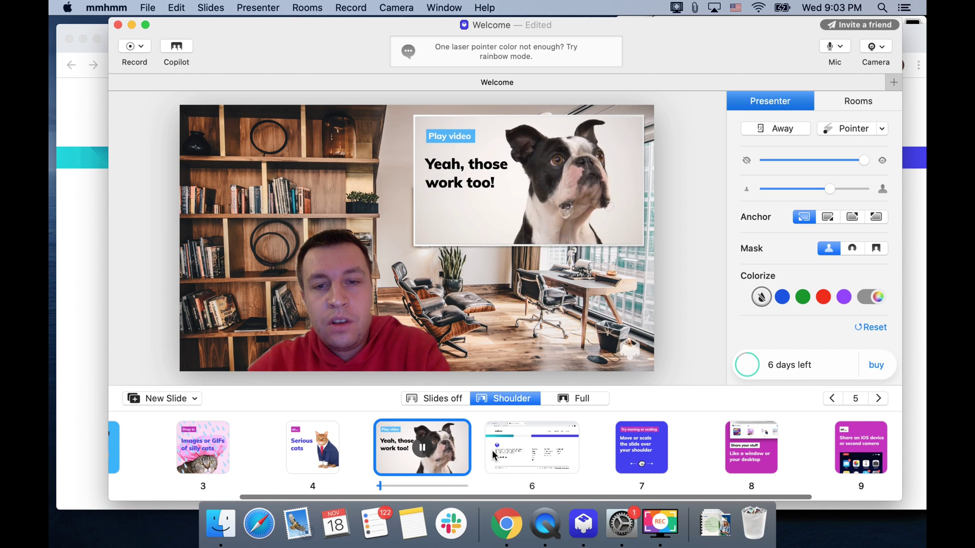
pyautogui.hscroll(3, 495, 456)
pyautogui.click(548, 448)
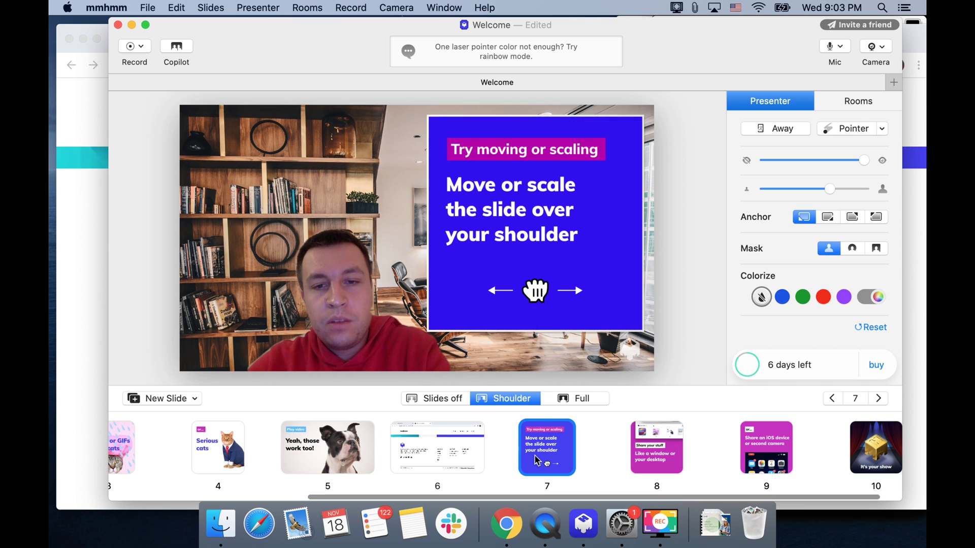
pyautogui.moveTo(478, 208); pyautogui.dragTo(540, 213)
# Present the Share your stuff slide, followed by the slide about sharing an iOS device or second camera.
pyautogui.click(657, 449)
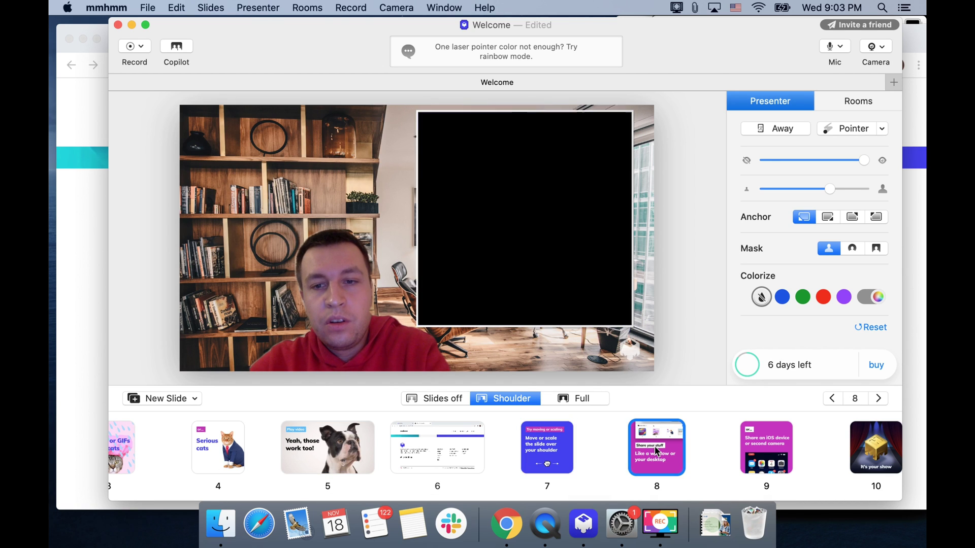
pyautogui.hscroll(2, 655, 449)
pyautogui.hscroll(-2, 654, 447)
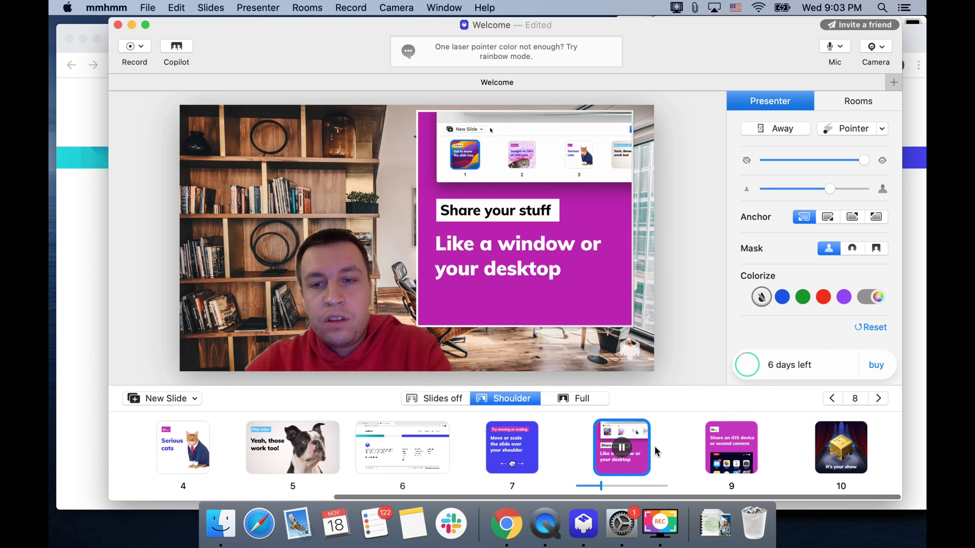
pyautogui.click(733, 452)
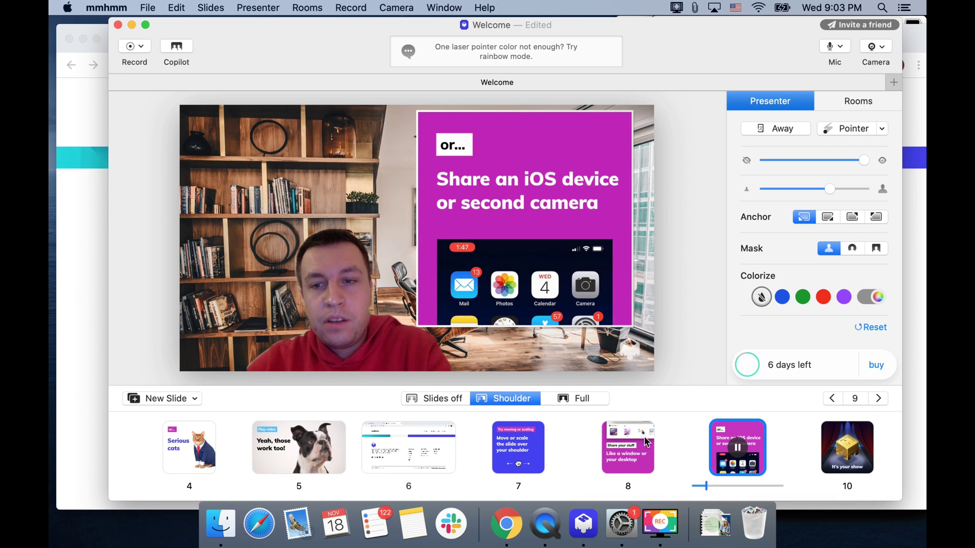
# Add a screen share slide of the Download | mmhmm window before the Share your stuff slide.
pyautogui.click(622, 444)
pyautogui.click(168, 399)
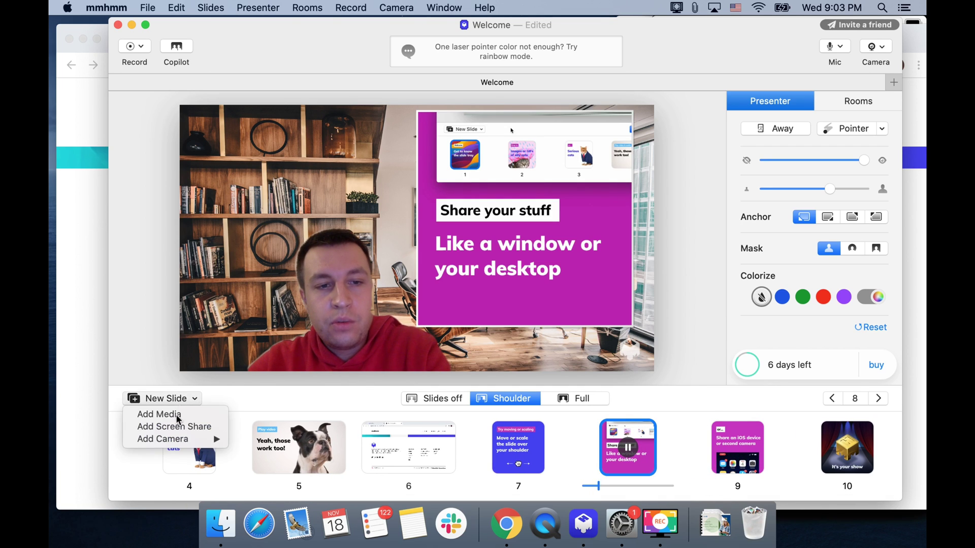
pyautogui.click(178, 427)
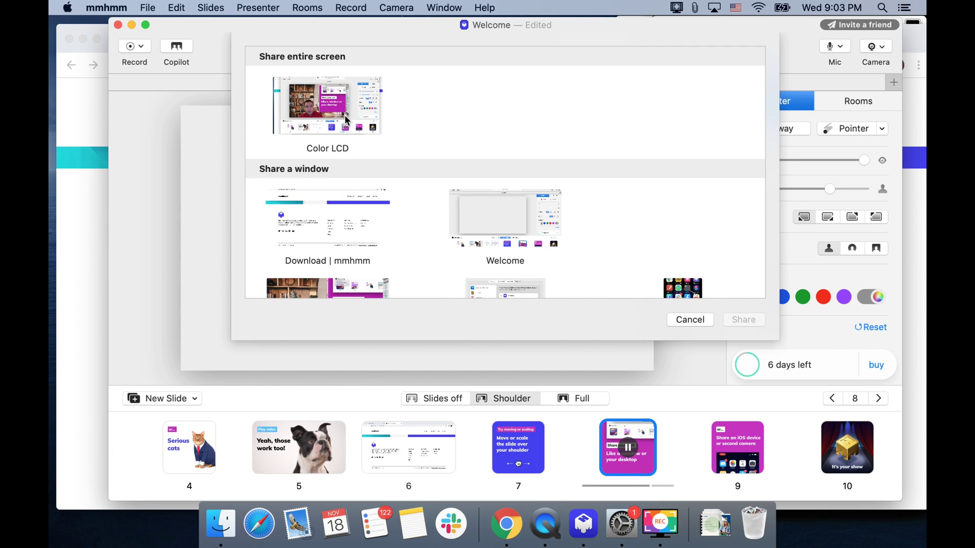
pyautogui.click(344, 229)
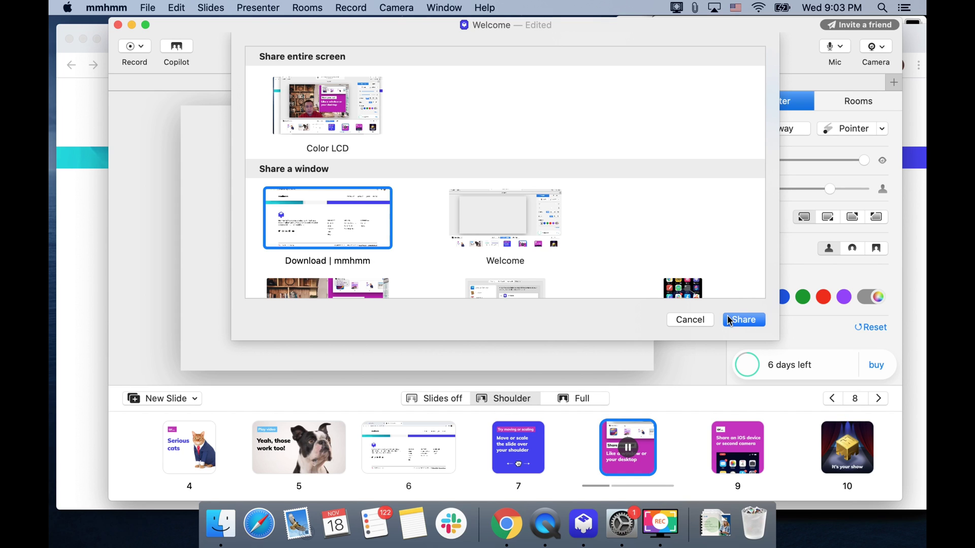
pyautogui.click(743, 320)
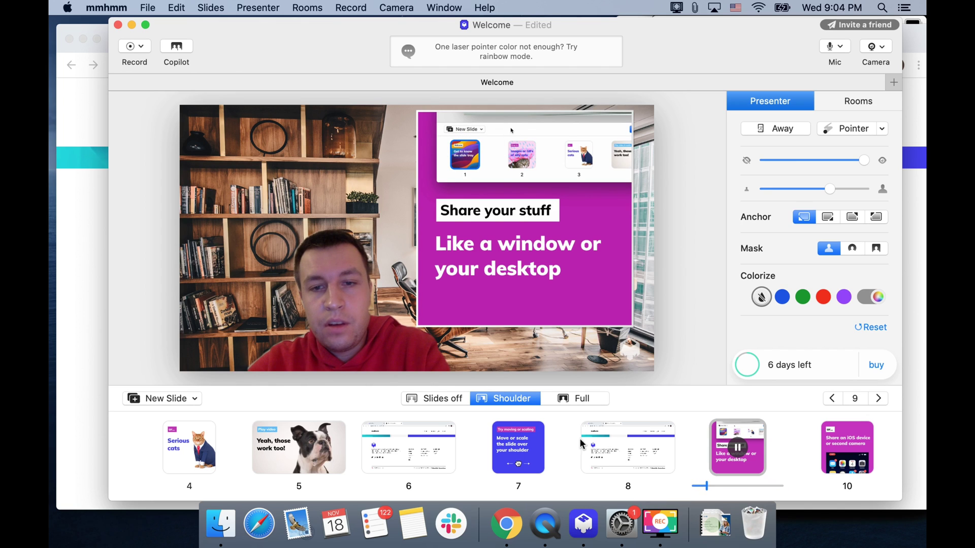
# Present the new window-share slide and delete it from the slide tray.
pyautogui.click(622, 453)
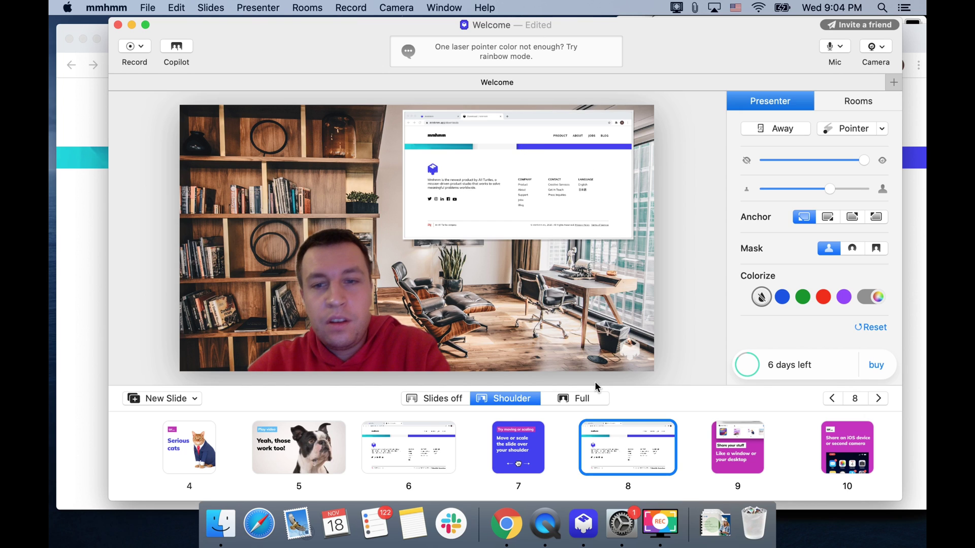
pyautogui.rightClick(638, 461)
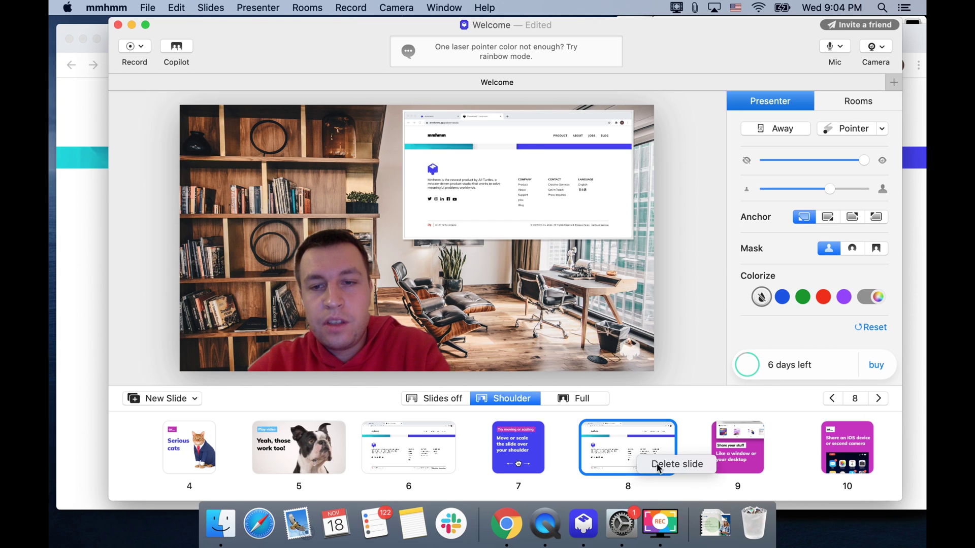
pyautogui.click(660, 464)
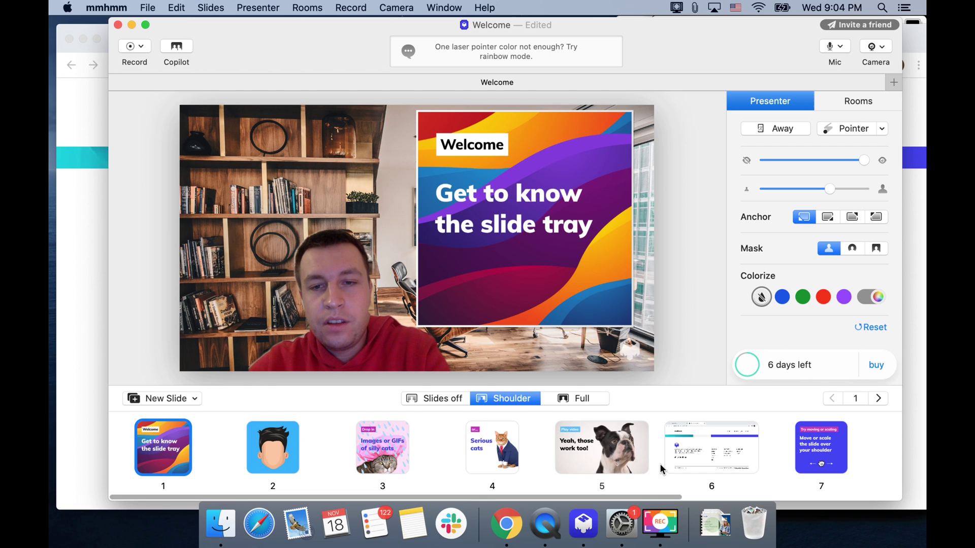
# Show the Welcome slide in Full mode, return it to Shoulder mode, and turn slides off.
pyautogui.click(561, 396)
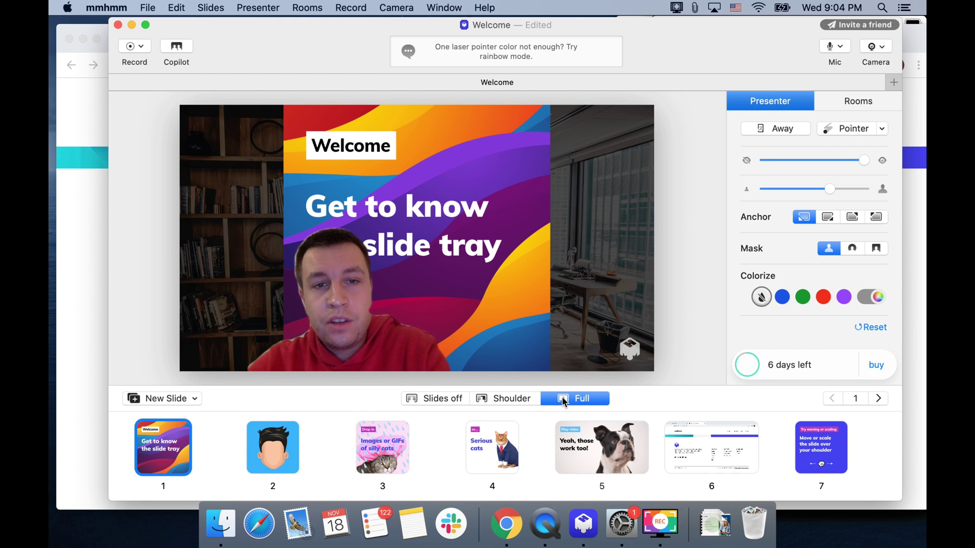
pyautogui.click(512, 399)
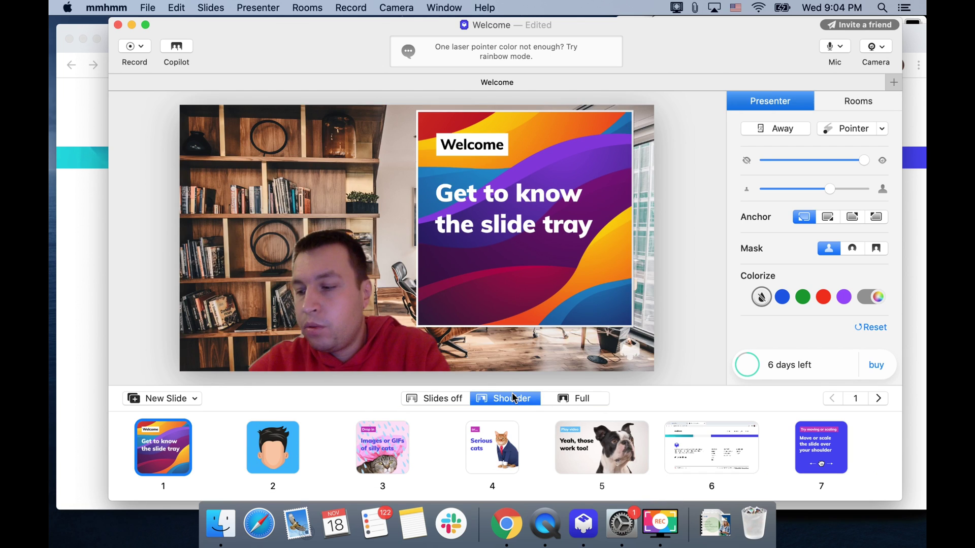
pyautogui.click(440, 398)
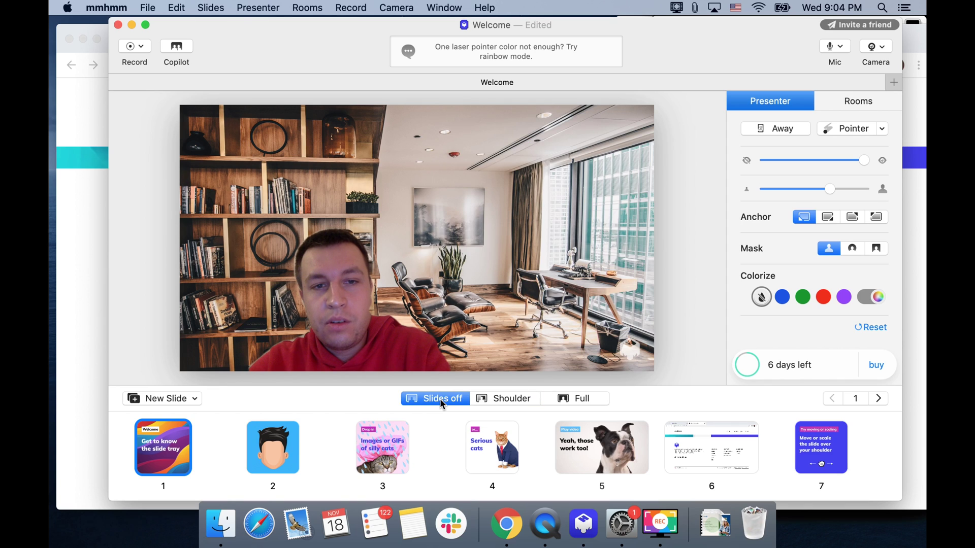
# Show the Welcome slide in Shoulder mode and check which cameras can be added as a new slide.
pyautogui.click(501, 399)
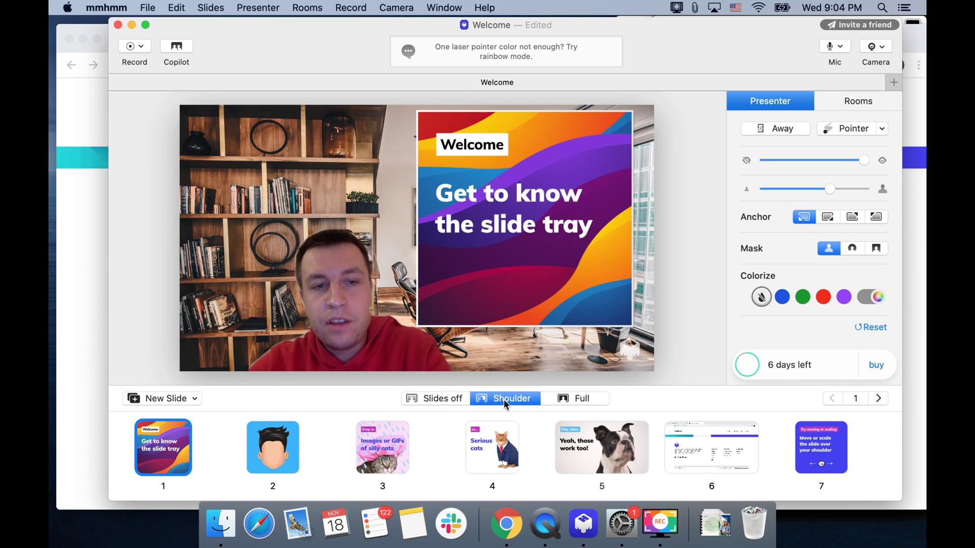
pyautogui.click(186, 400)
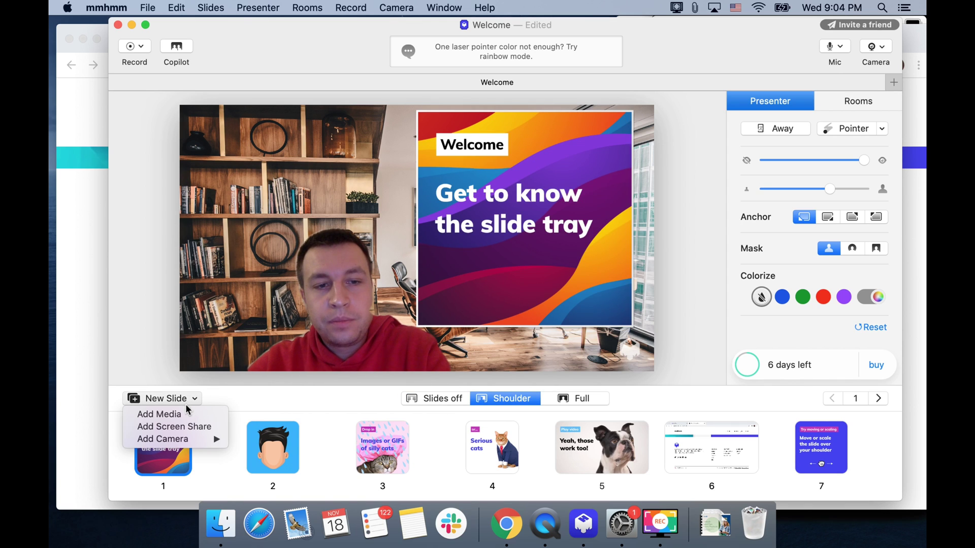
pyautogui.moveTo(189, 444)
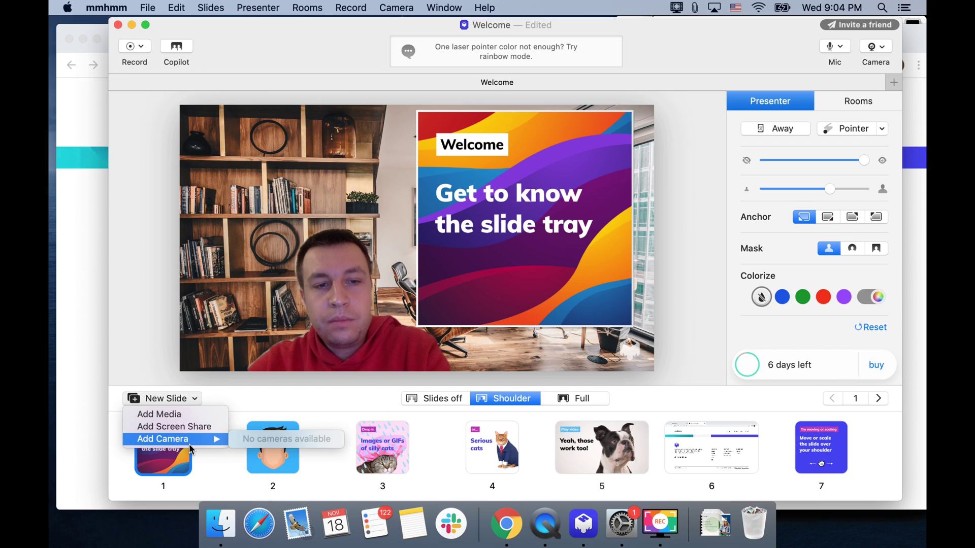
pyautogui.click(305, 393)
# Check the recording options, examine the shared recording's player, controls and slide list in Chrome, and return to mmhmm.
pyautogui.click(147, 49)
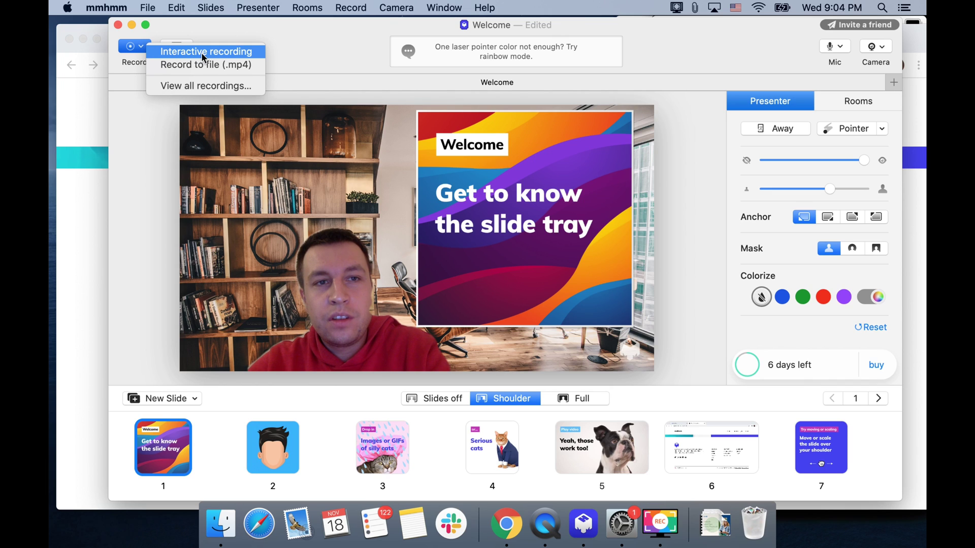
pyautogui.click(342, 48)
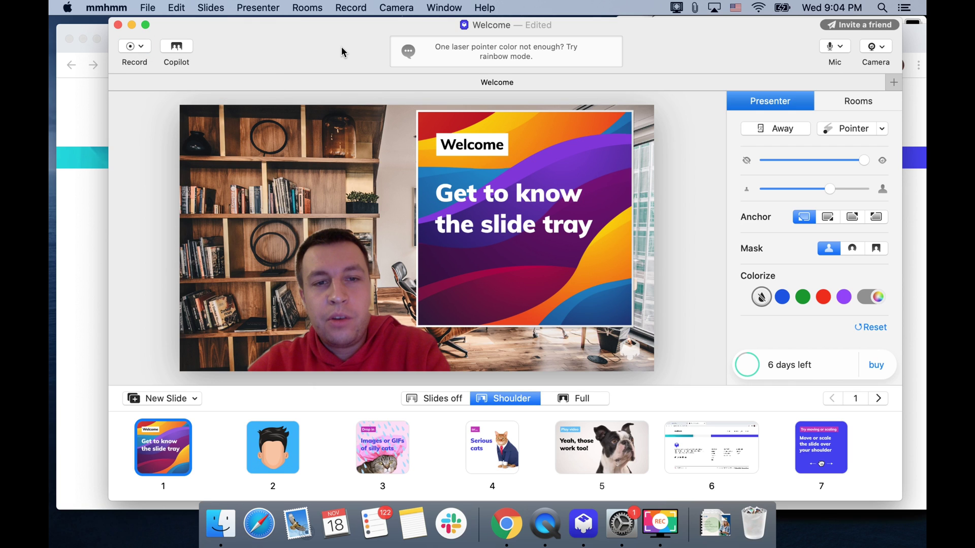
pyautogui.click(57, 125)
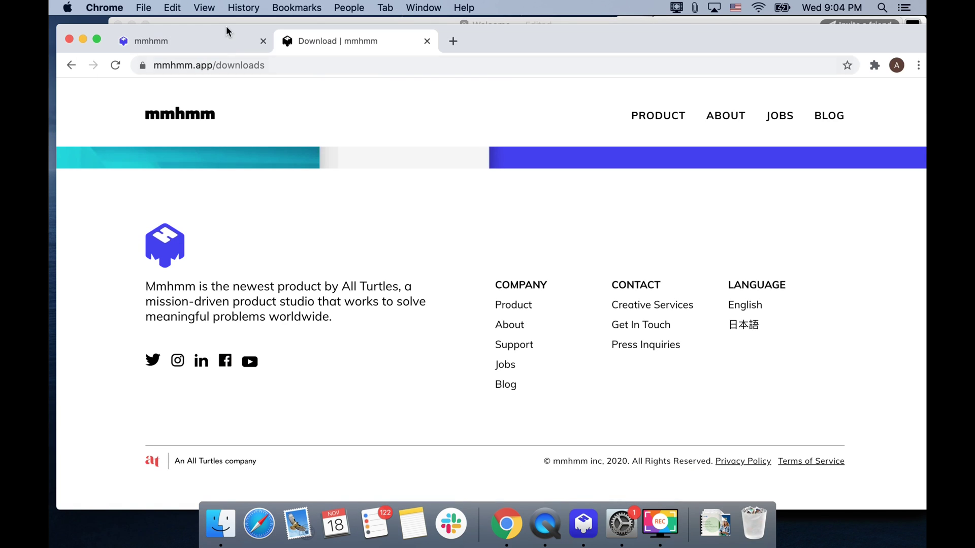
pyautogui.click(229, 51)
pyautogui.scroll(4, 618, 316)
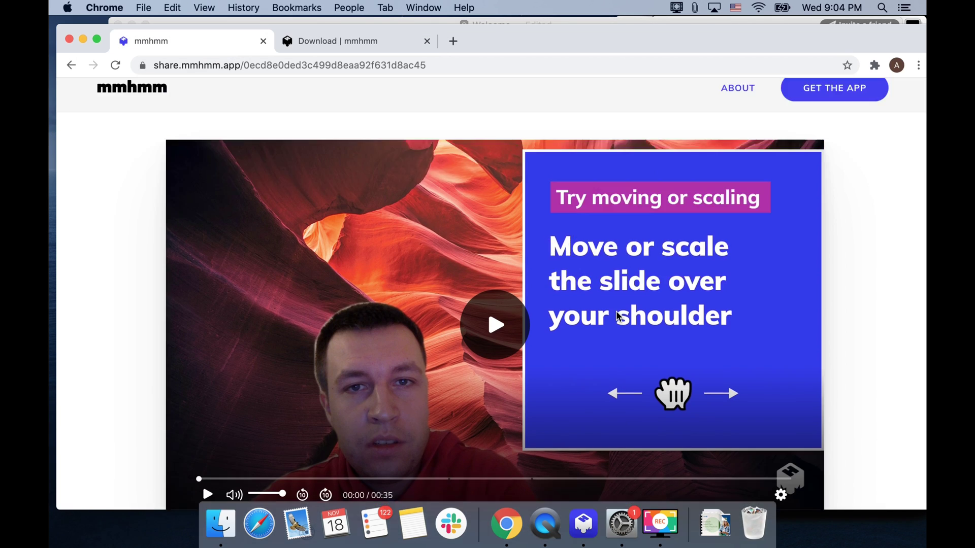
pyautogui.scroll(-10, 617, 311)
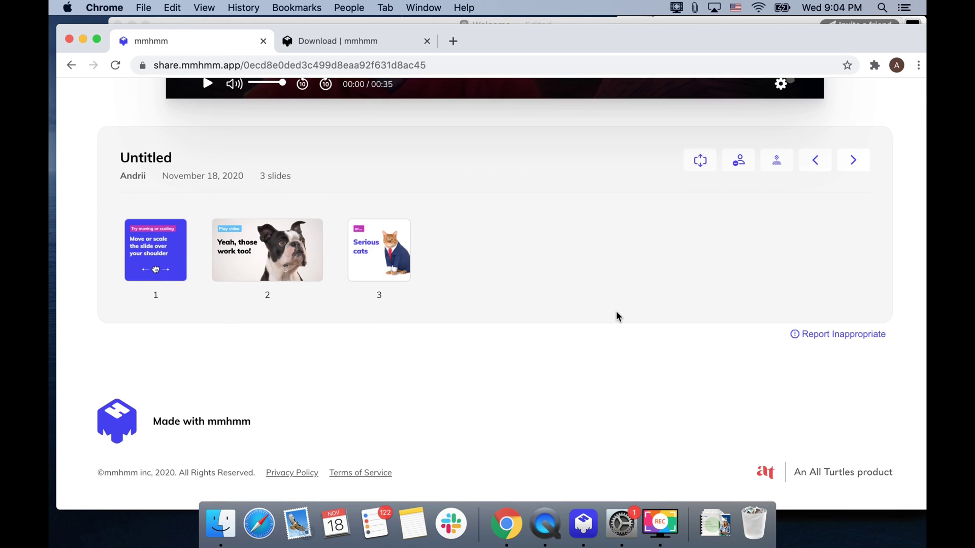
pyautogui.scroll(10, 617, 311)
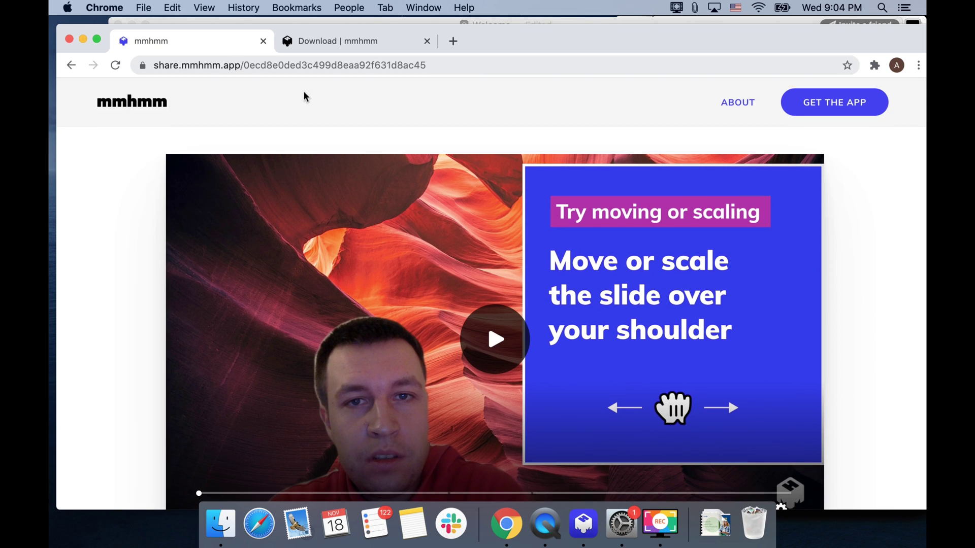
pyautogui.scroll(-5, 436, 148)
pyautogui.scroll(2, 436, 148)
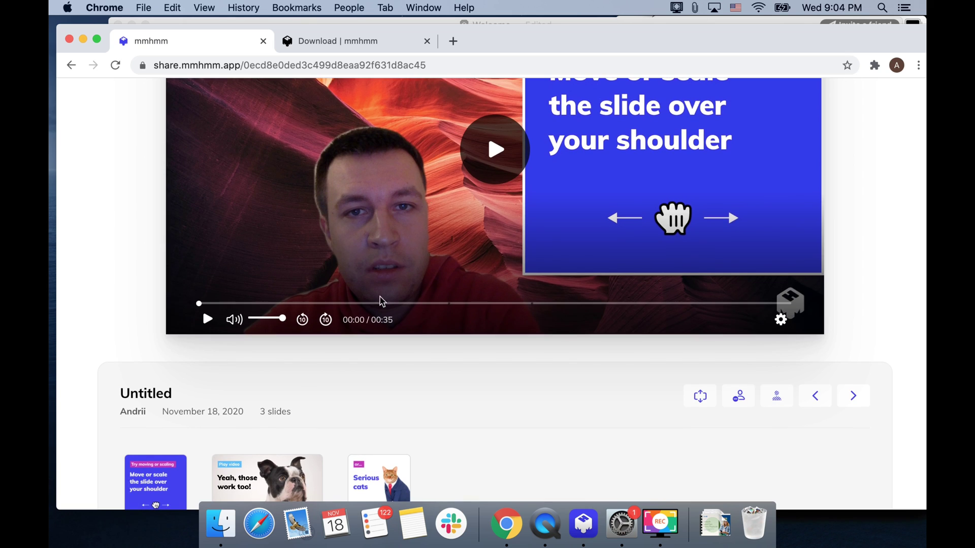
pyautogui.scroll(-1, 711, 350)
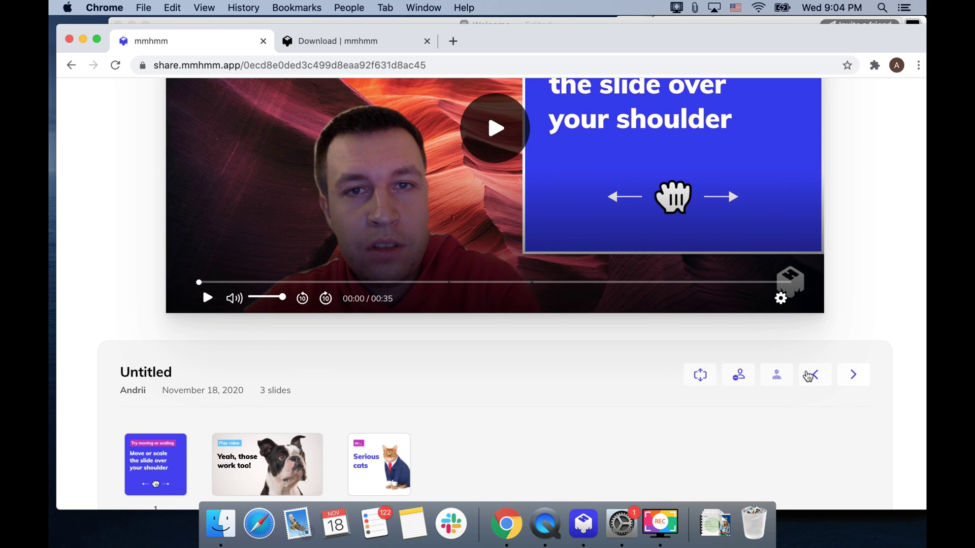
pyautogui.scroll(-5, 638, 387)
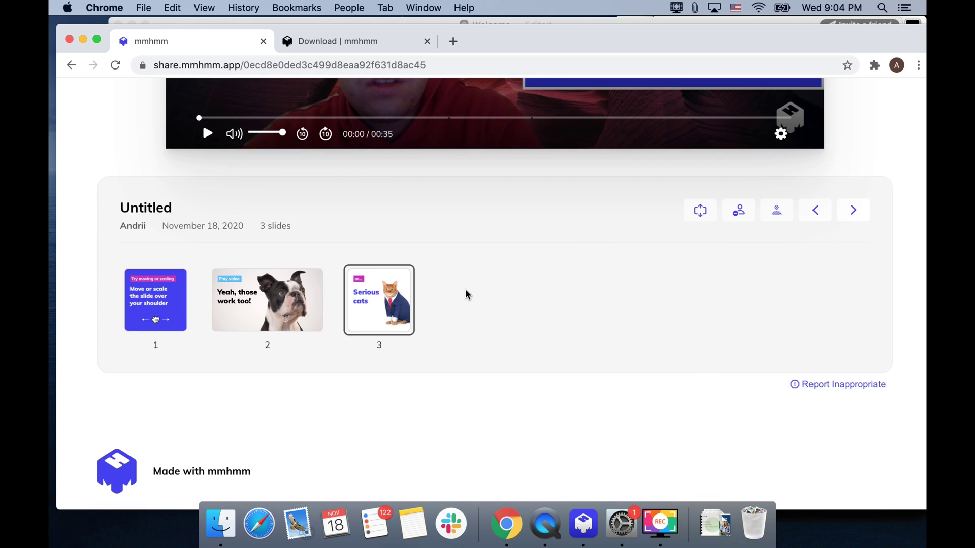
pyautogui.scroll(8, 551, 298)
pyautogui.scroll(-3, 552, 300)
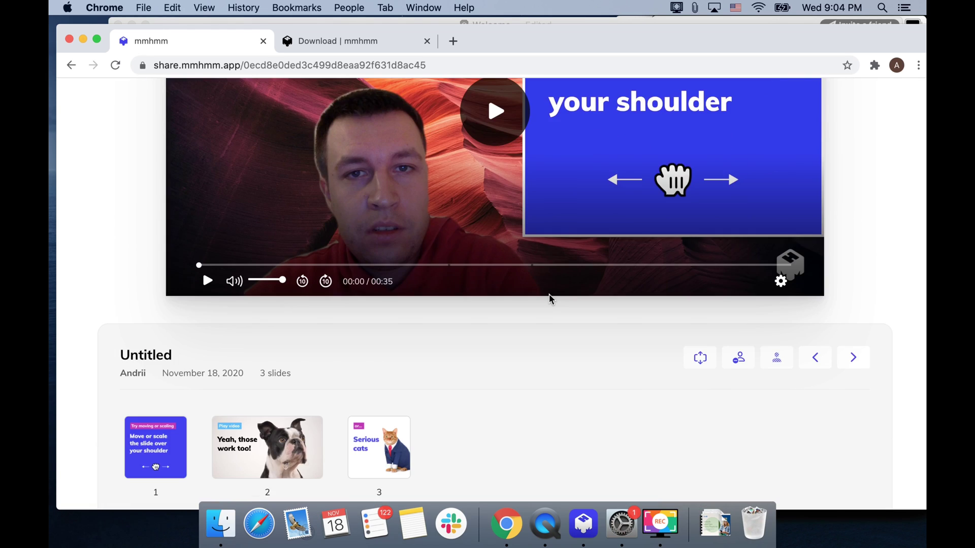
pyautogui.scroll(-3, 551, 300)
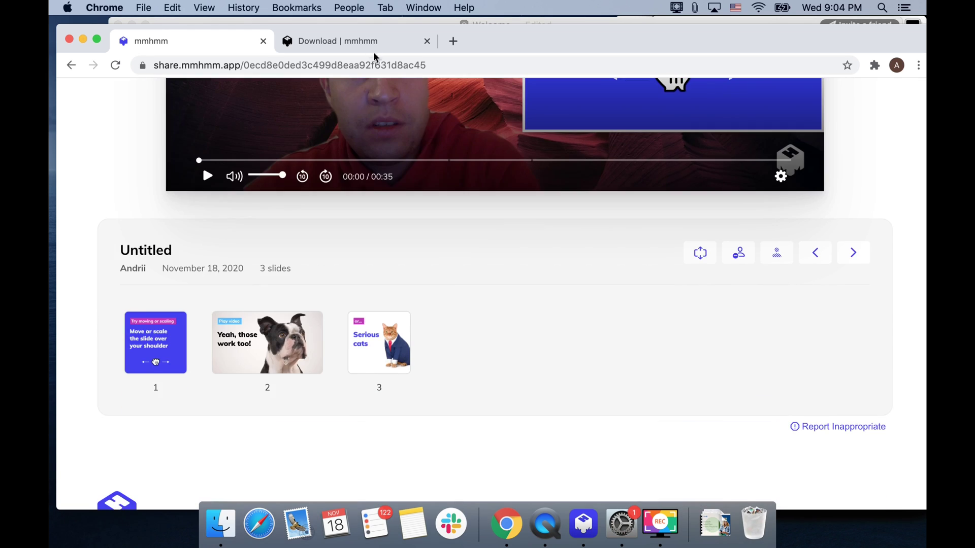
pyautogui.click(357, 46)
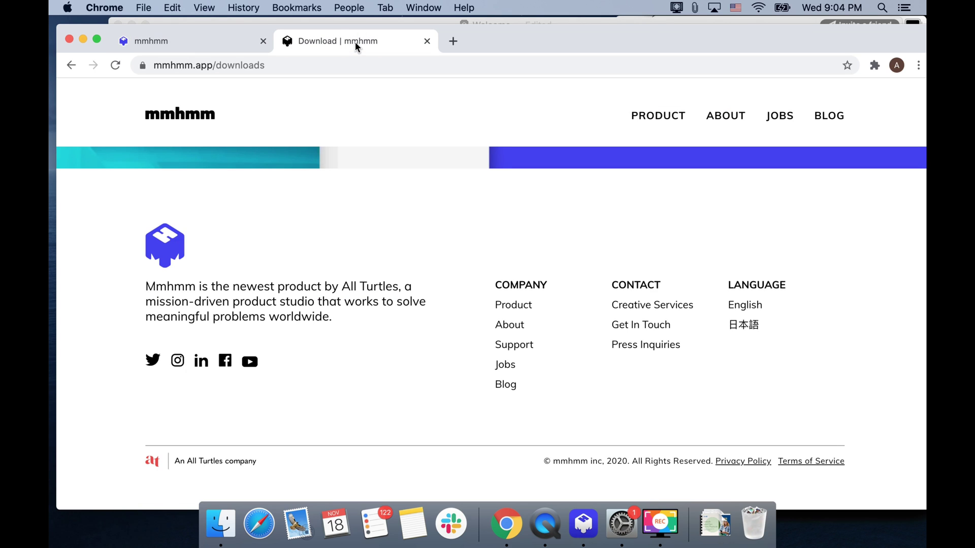
pyautogui.click(583, 523)
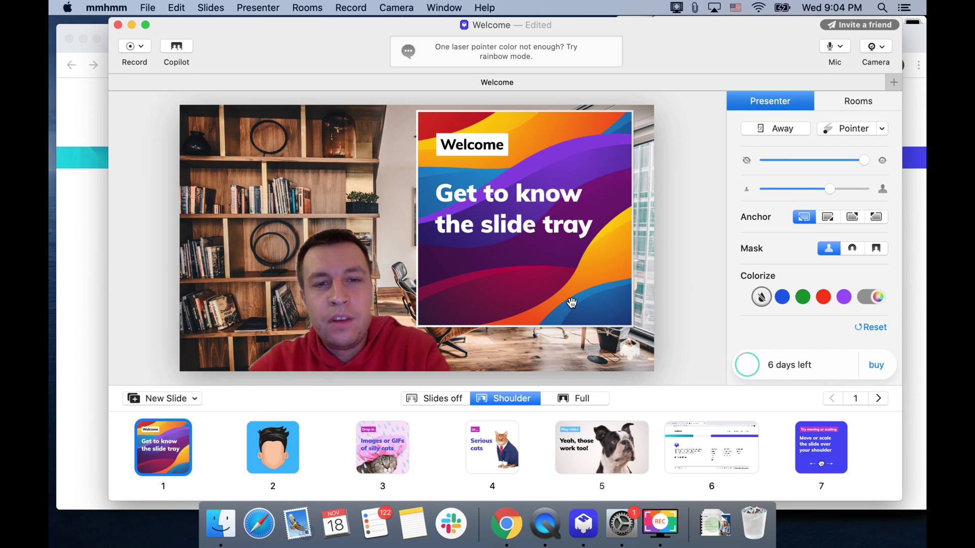
# Reopen the shared recording page in Chrome, examine its player and slide list again, and switch back to mmhmm.
pyautogui.click(84, 132)
pyautogui.click(227, 34)
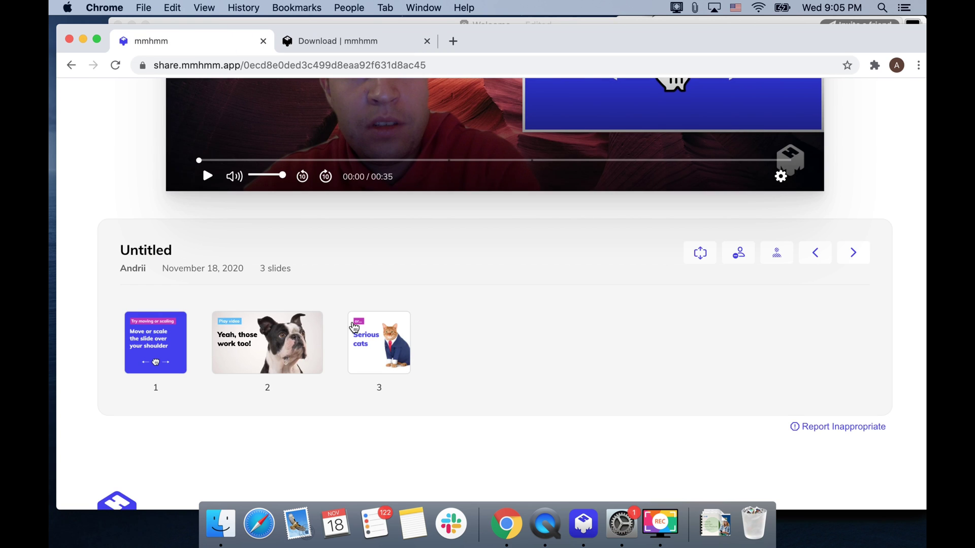
pyautogui.scroll(3, 509, 344)
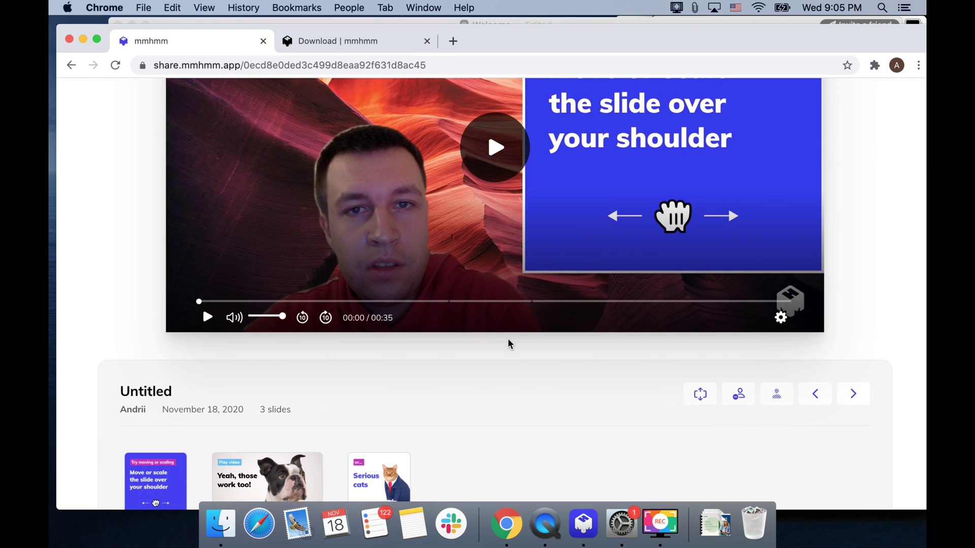
pyautogui.scroll(-5, 509, 340)
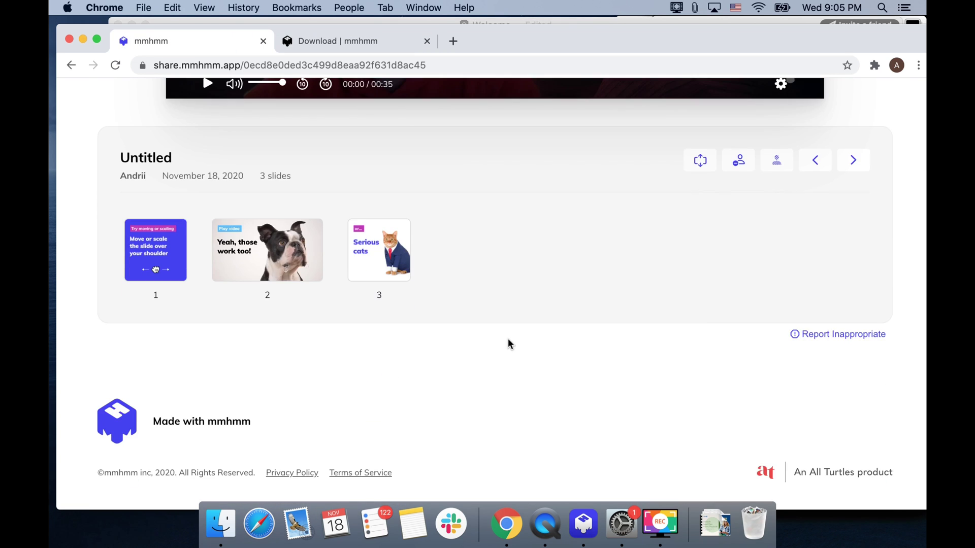
pyautogui.click(584, 523)
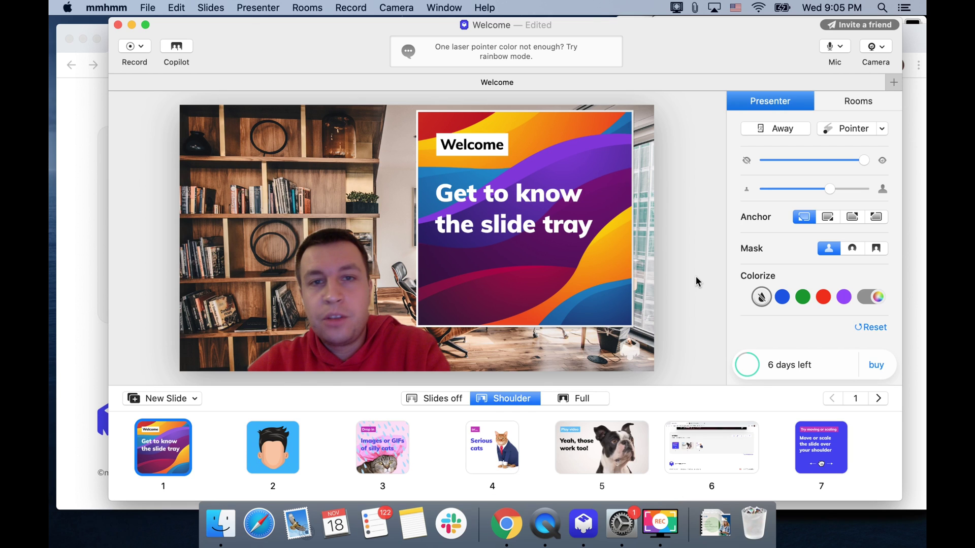
# Check the microphone choices and the camera's zoom and green screen settings, and view the form for inviting a friend.
pyautogui.click(841, 50)
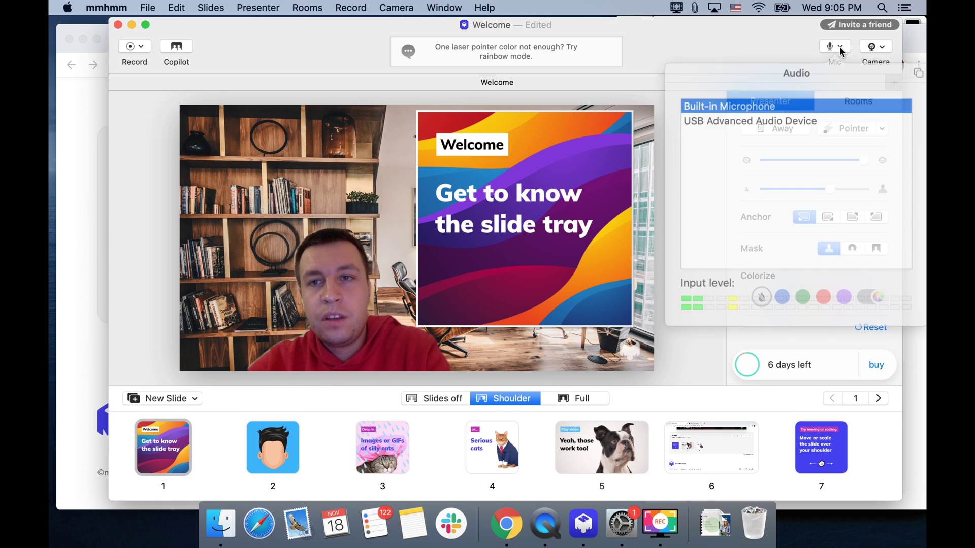
pyautogui.click(764, 57)
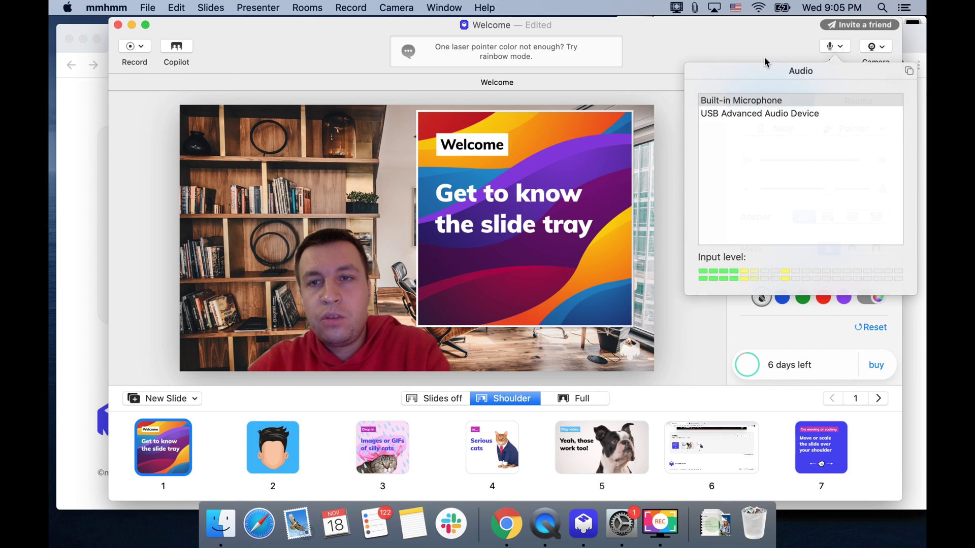
pyautogui.click(876, 46)
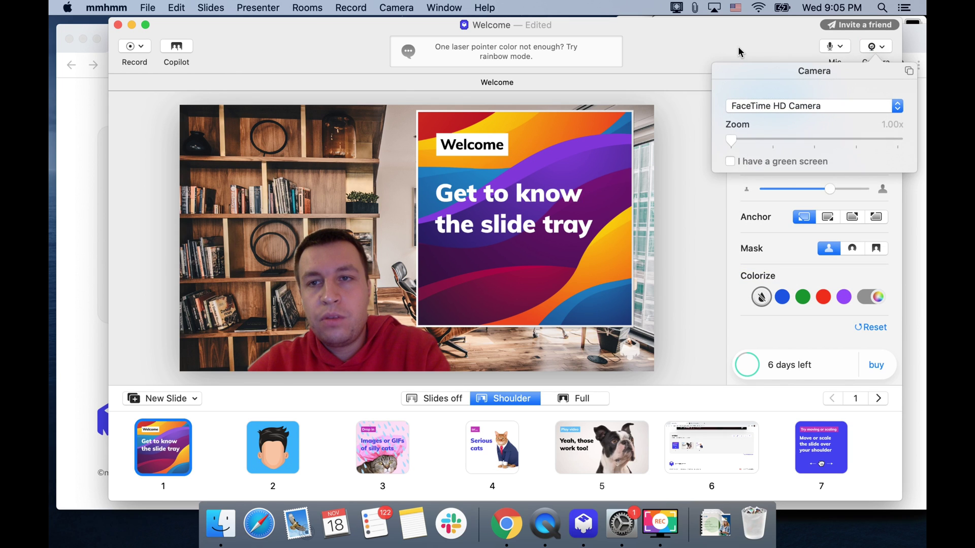
pyautogui.moveTo(794, 139); pyautogui.dragTo(706, 130)
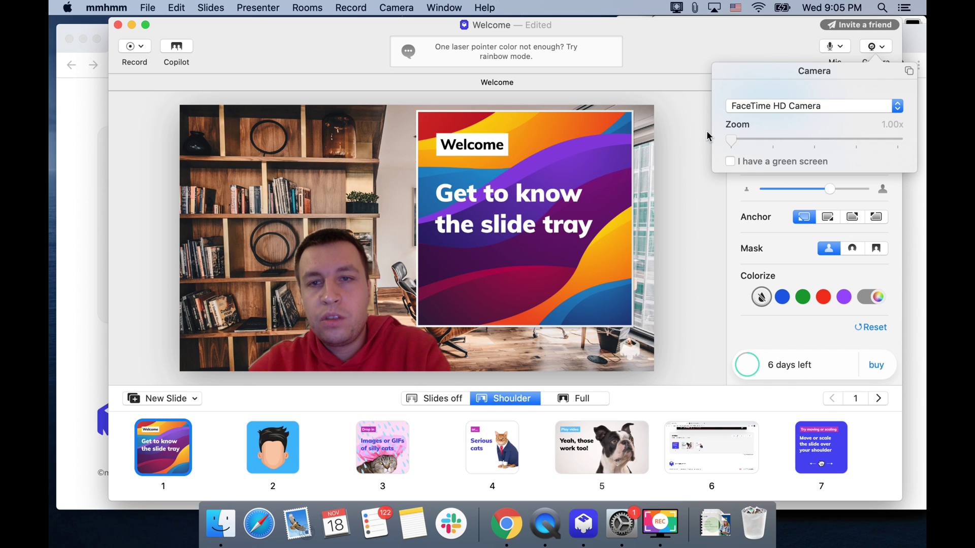
pyautogui.click(731, 39)
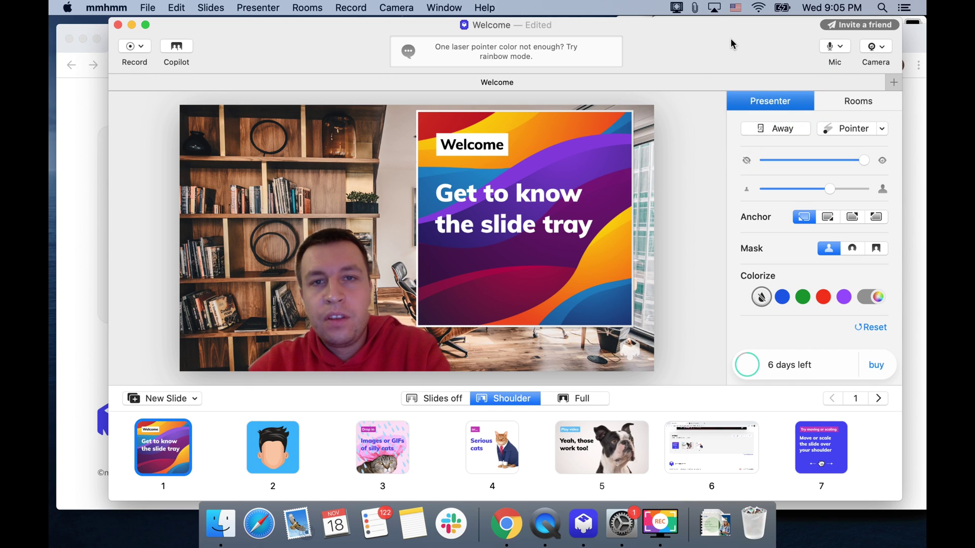
pyautogui.click(868, 26)
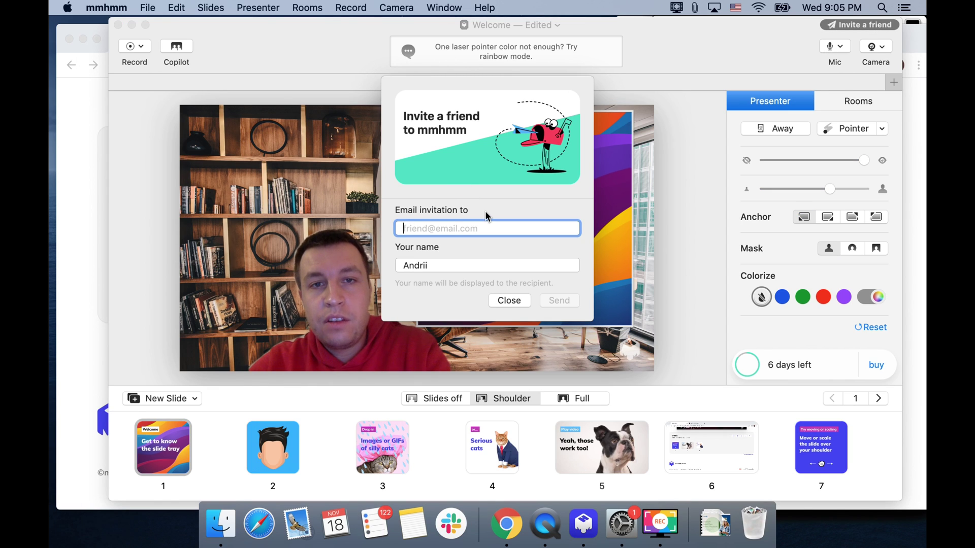
pyautogui.click(505, 300)
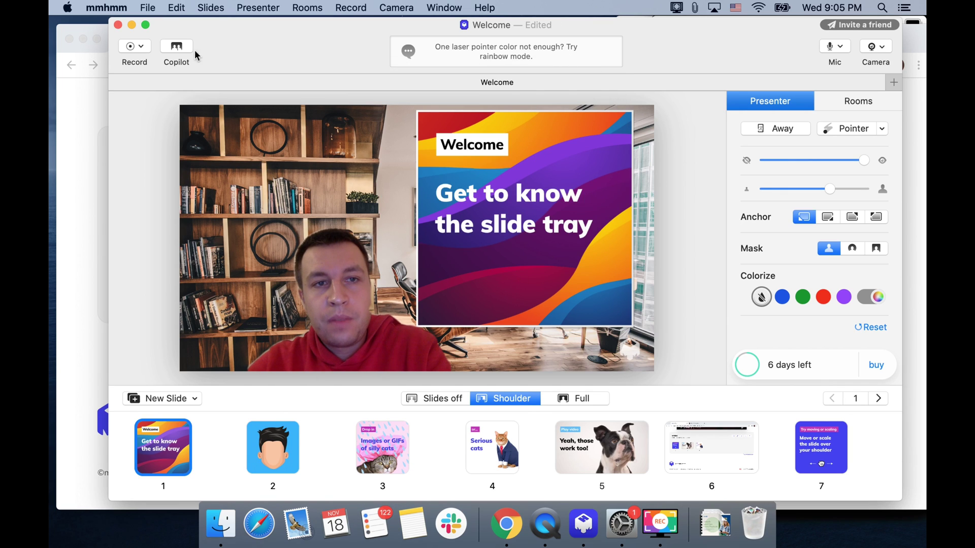
# Hide the room watermark and show it again.
pyautogui.click(306, 8)
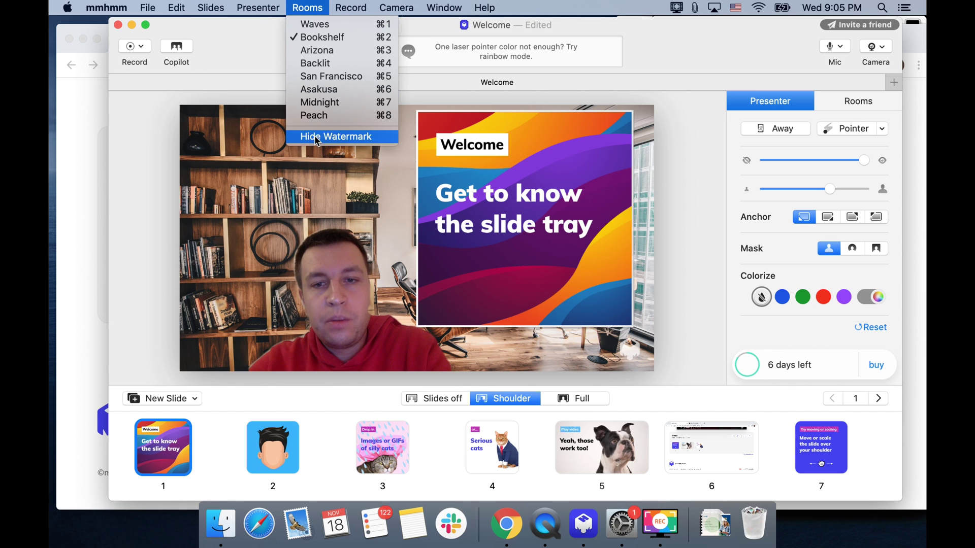
pyautogui.click(316, 136)
pyautogui.click(299, 9)
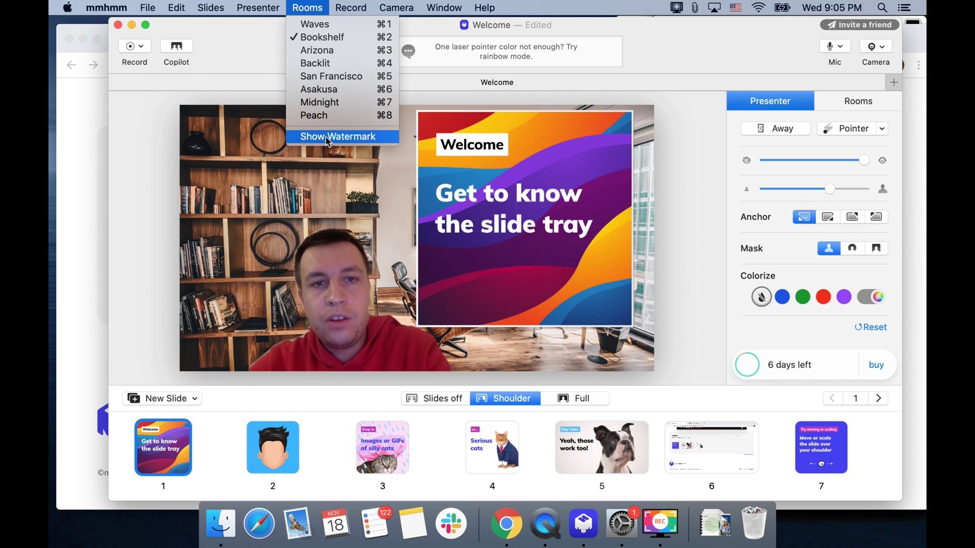
pyautogui.click(328, 137)
# Review the commands for adjusting the presenter and for adding, displaying and removing slides.
pyautogui.click(243, 8)
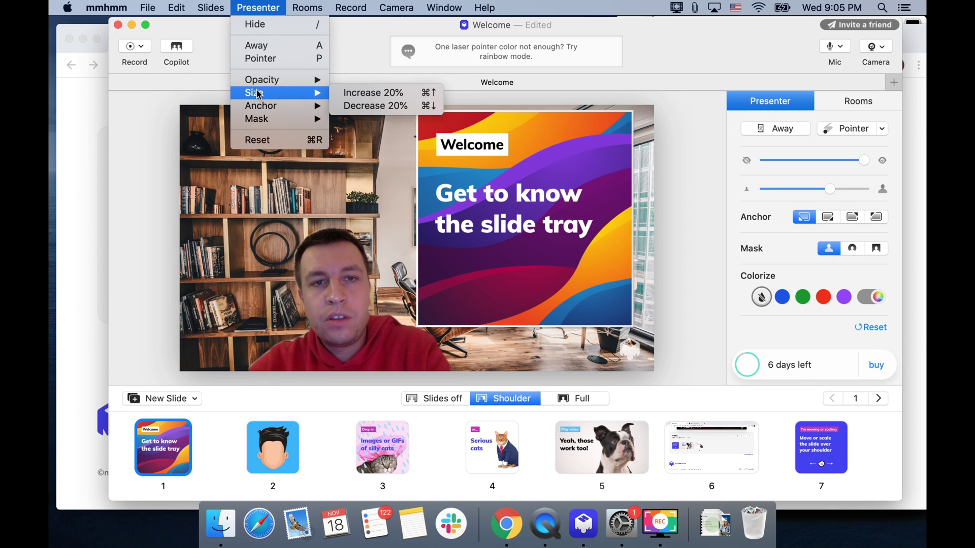
pyautogui.moveTo(216, 8)
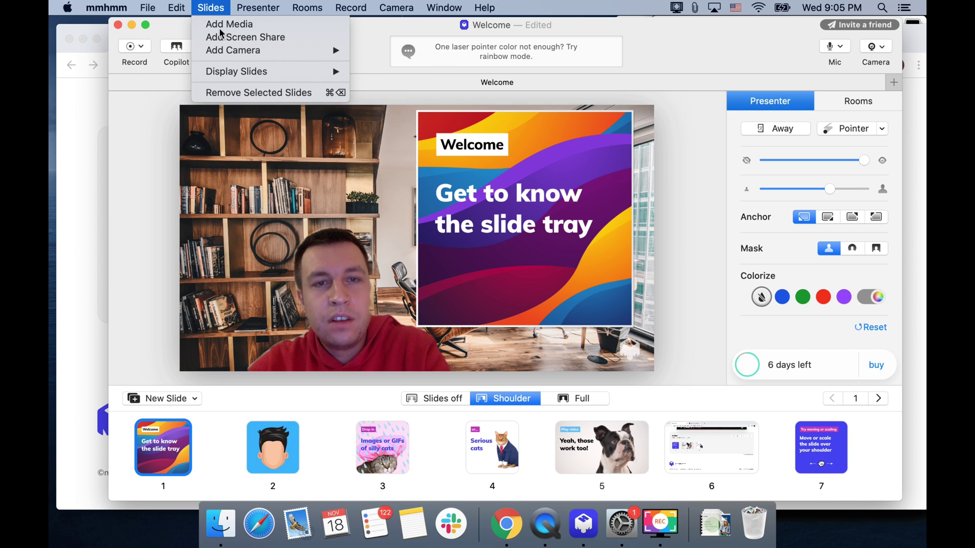
pyautogui.moveTo(151, 5)
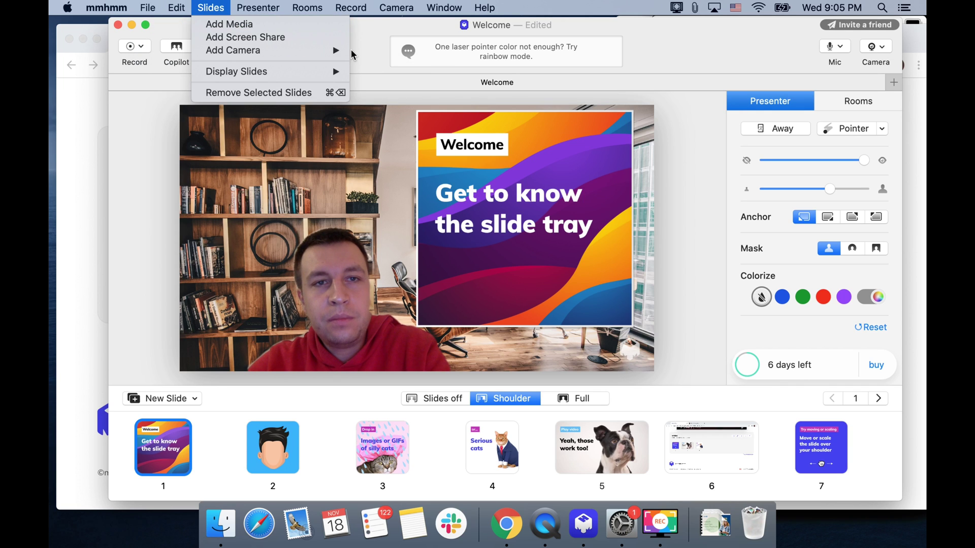
pyautogui.click(370, 52)
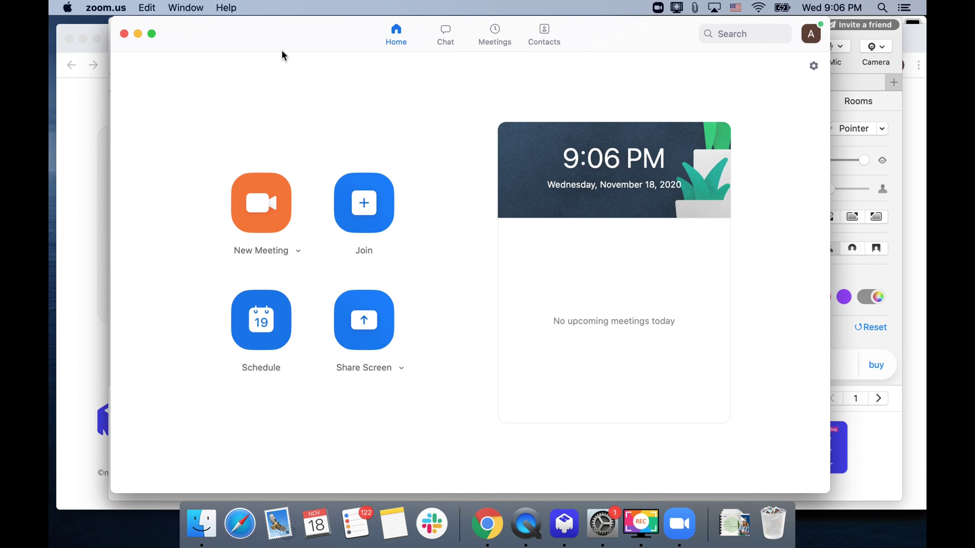
# Start a new meeting in Zoom and join it with computer audio.
pyautogui.click(260, 221)
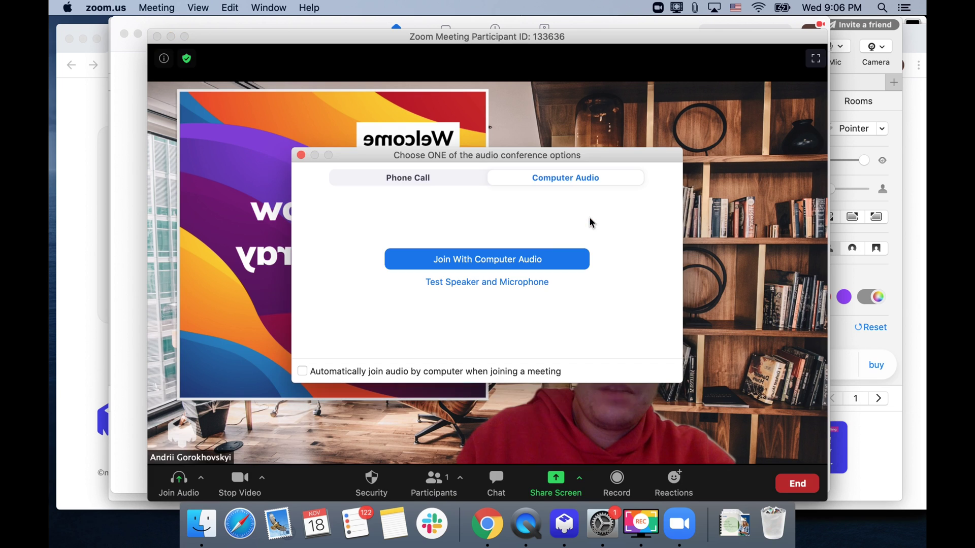
pyautogui.click(542, 259)
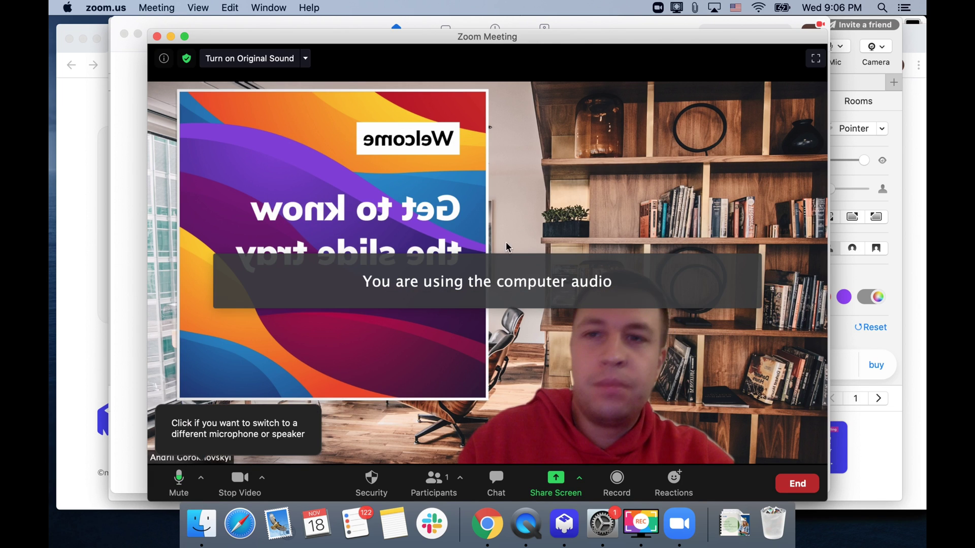
# Switch the meeting camera to FaceTime HD Camera and back to mmhmm Camera, and check the microphone choices for original sound.
pyautogui.click(262, 481)
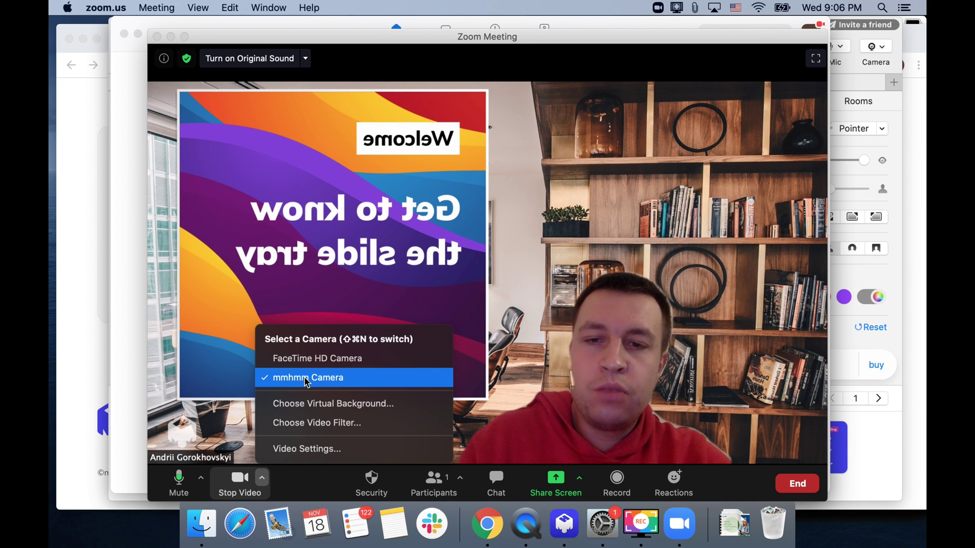
pyautogui.click(307, 359)
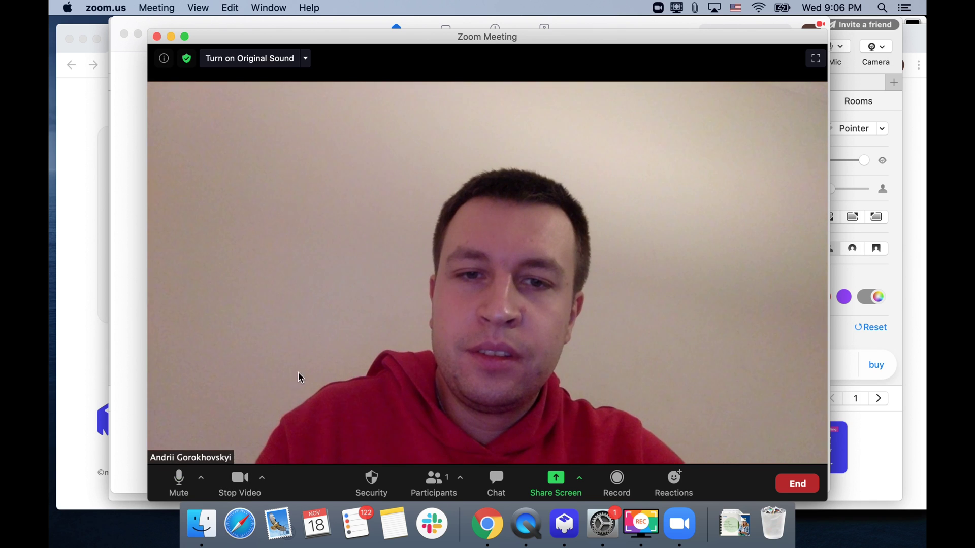
pyautogui.click(263, 481)
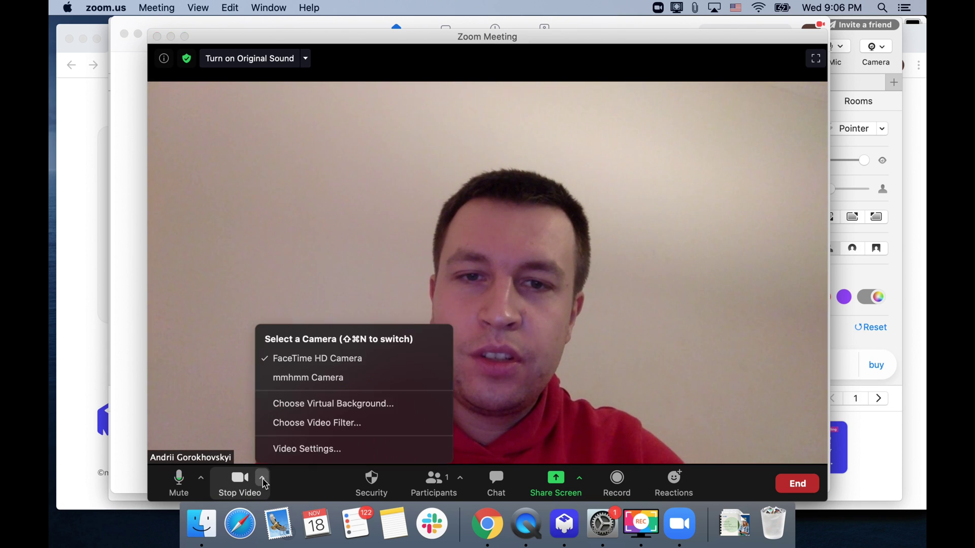
pyautogui.click(306, 385)
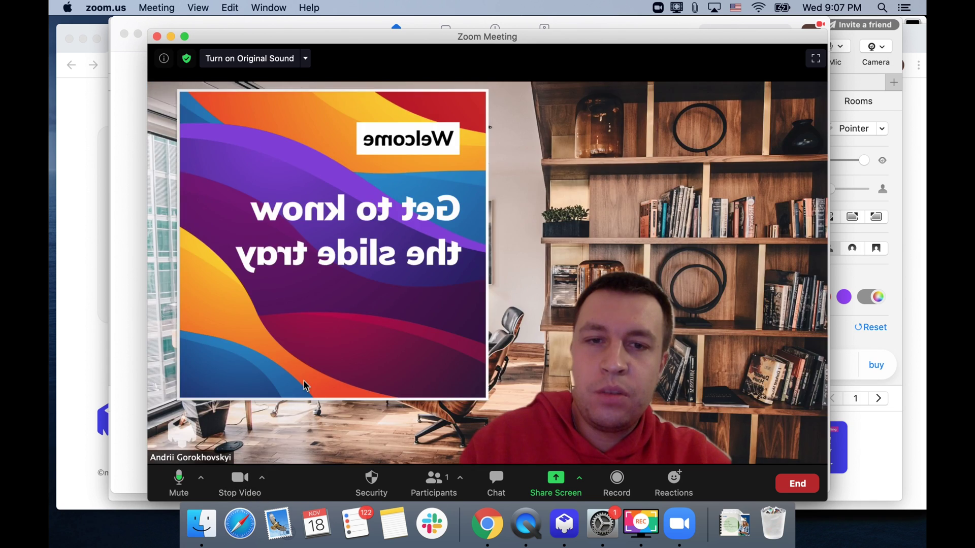
pyautogui.click(307, 60)
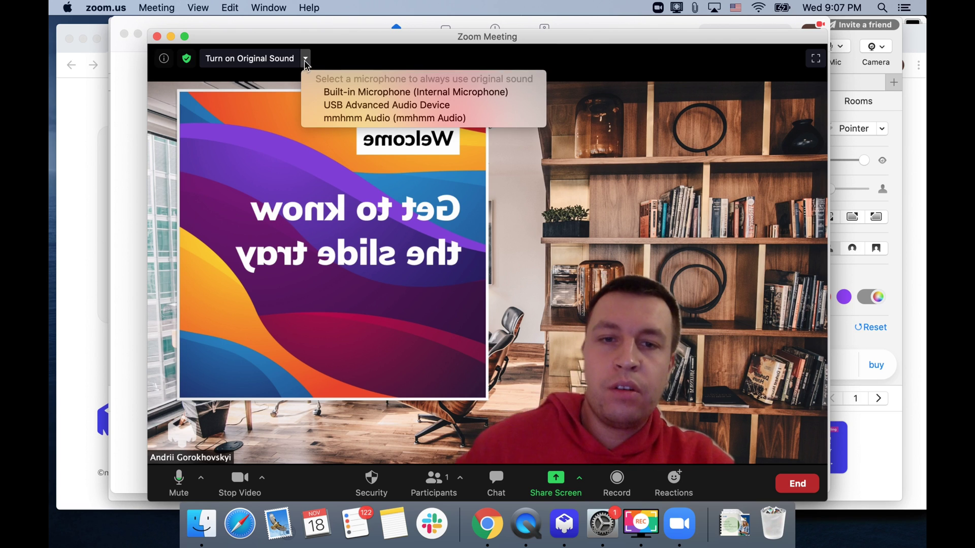
pyautogui.click(332, 56)
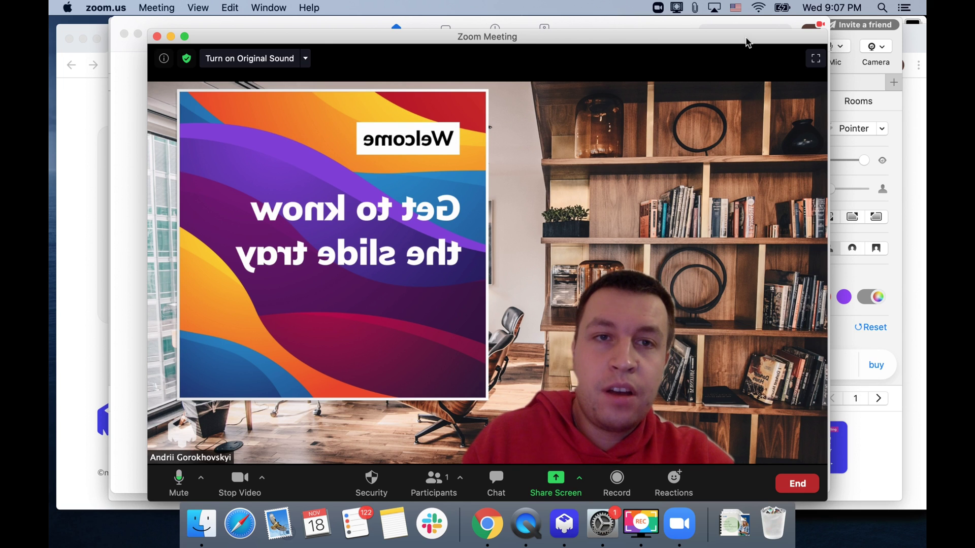
# Move the Zoom meeting window aside and end the meeting for all participants.
pyautogui.moveTo(727, 39); pyautogui.dragTo(645, 37)
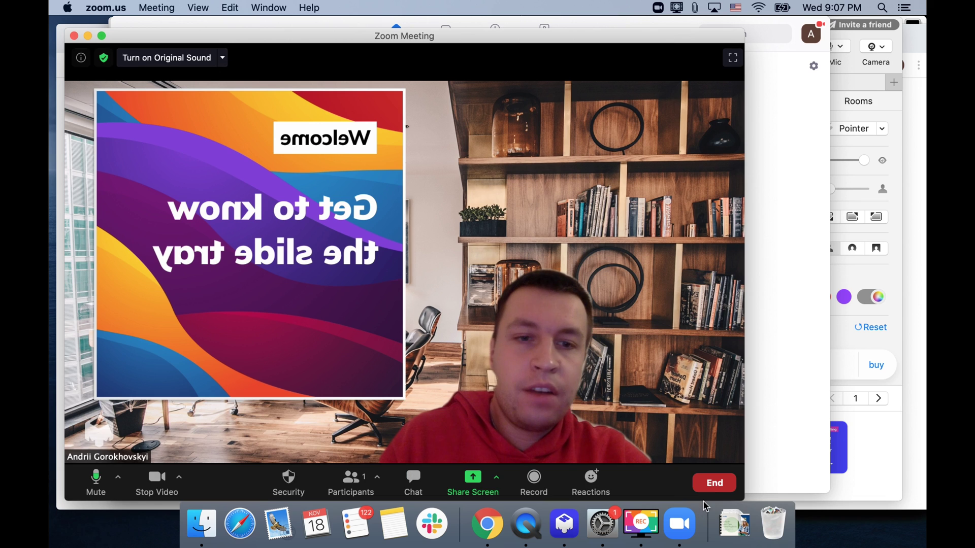
pyautogui.click(714, 483)
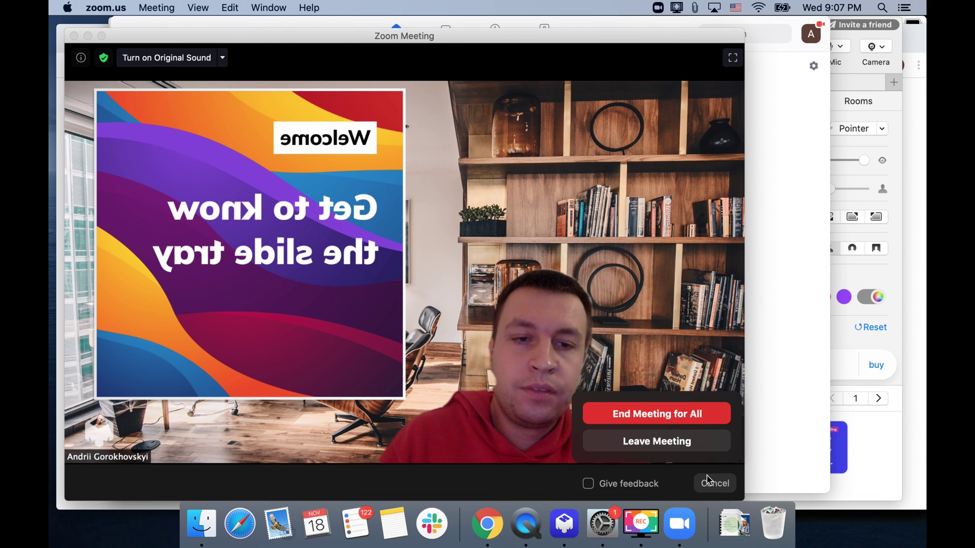
pyautogui.click(660, 423)
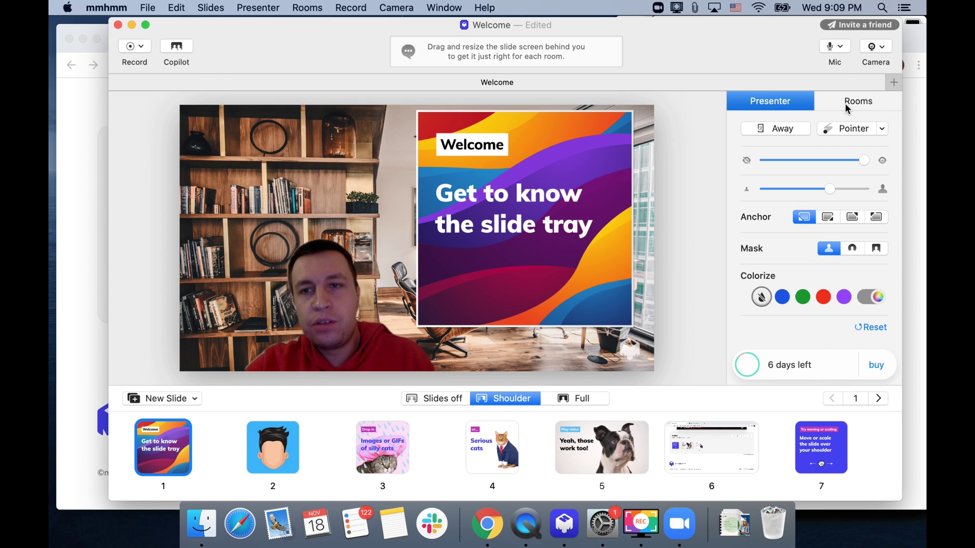
# In mmhmm, try the San Francisco and Asakusa rooms as the backdrop and switch to the Backlit room.
pyautogui.click(845, 104)
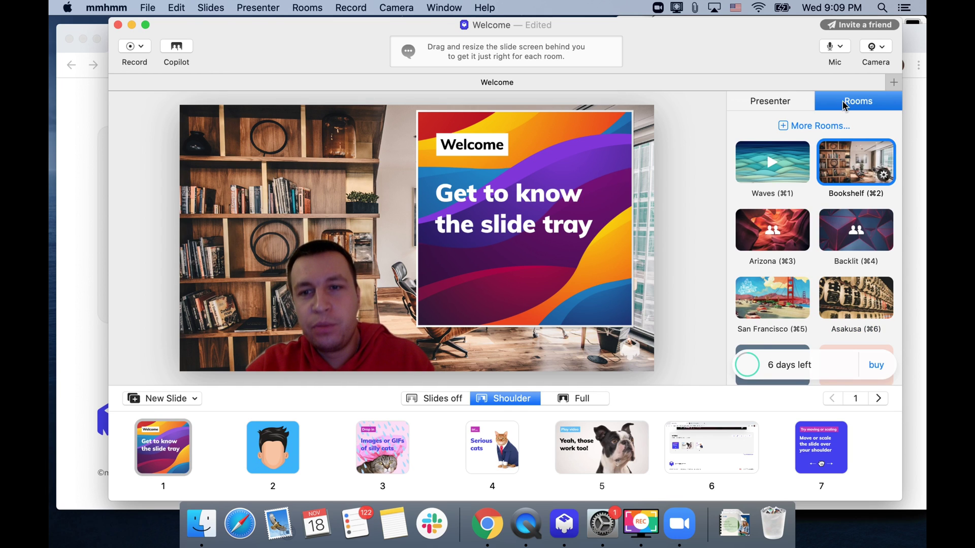
pyautogui.scroll(-5, 762, 333)
pyautogui.scroll(2, 769, 253)
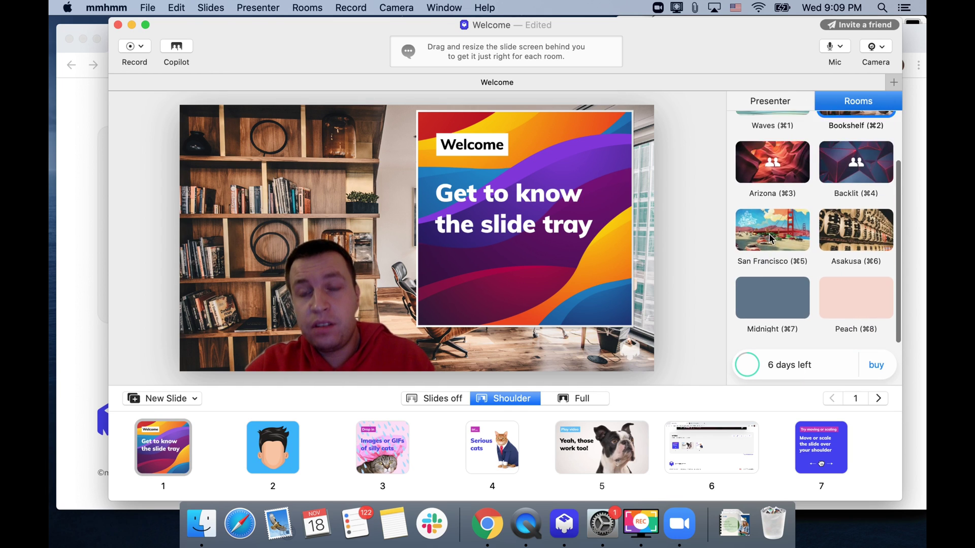
pyautogui.click(769, 235)
pyautogui.click(863, 235)
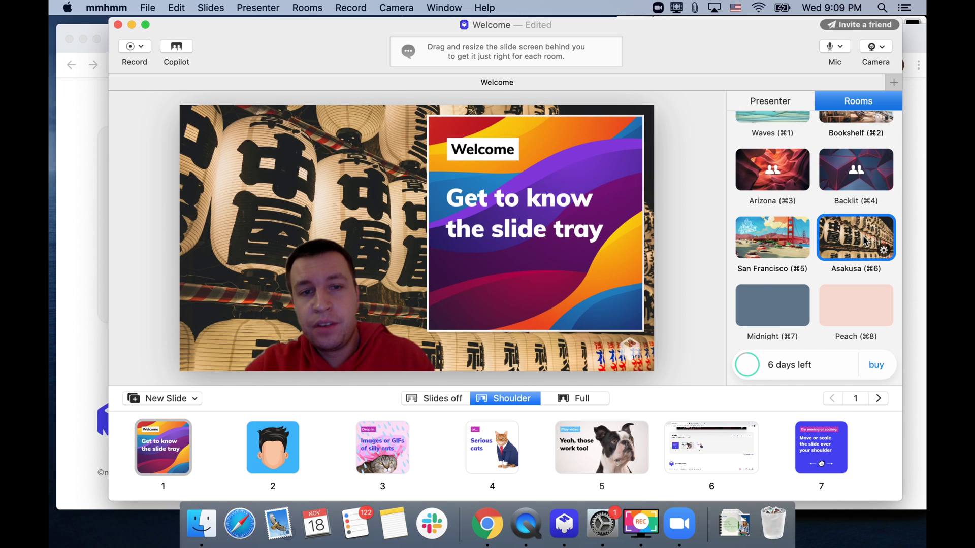
pyautogui.click(863, 181)
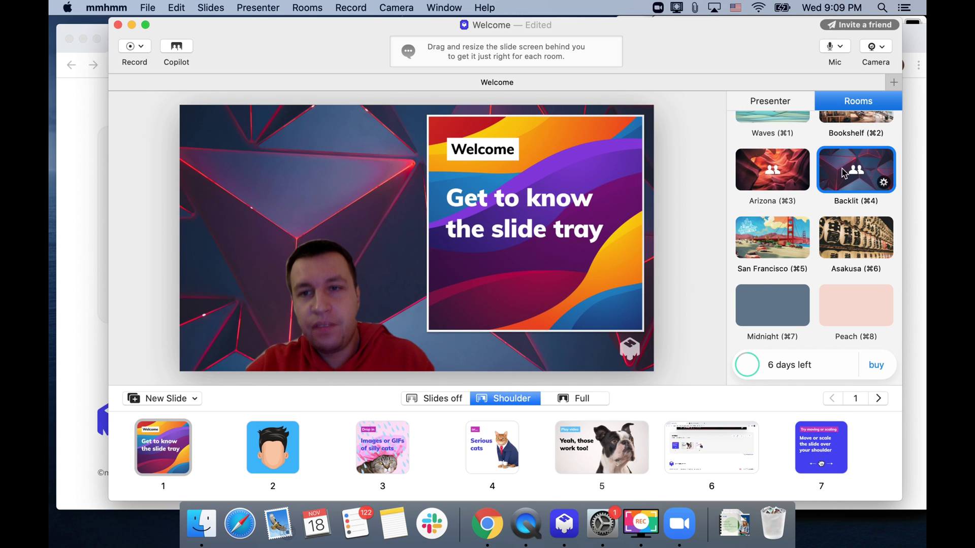
# Examine the Backlit room's slide frame, tilt and removal options, and return to the list of rooms.
pyautogui.click(884, 183)
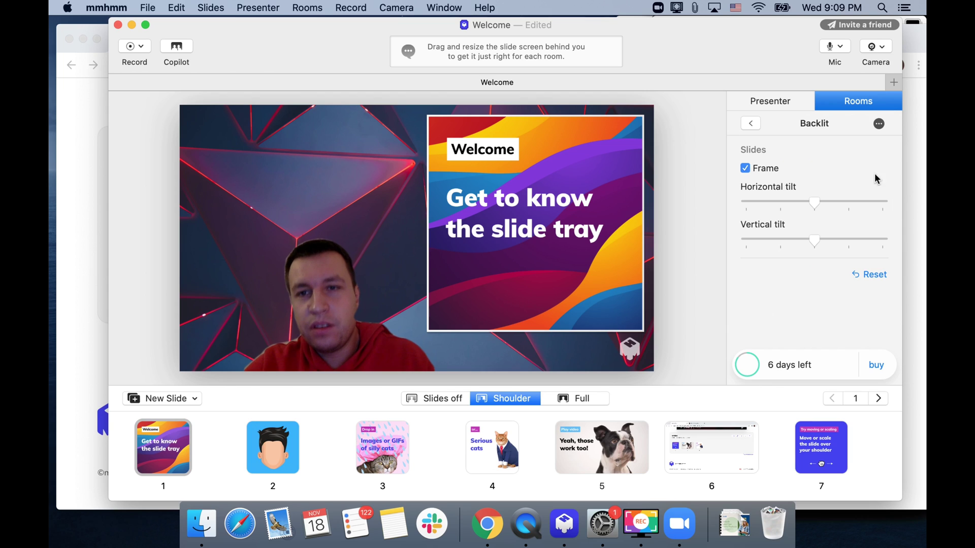
pyautogui.click(879, 125)
pyautogui.click(870, 123)
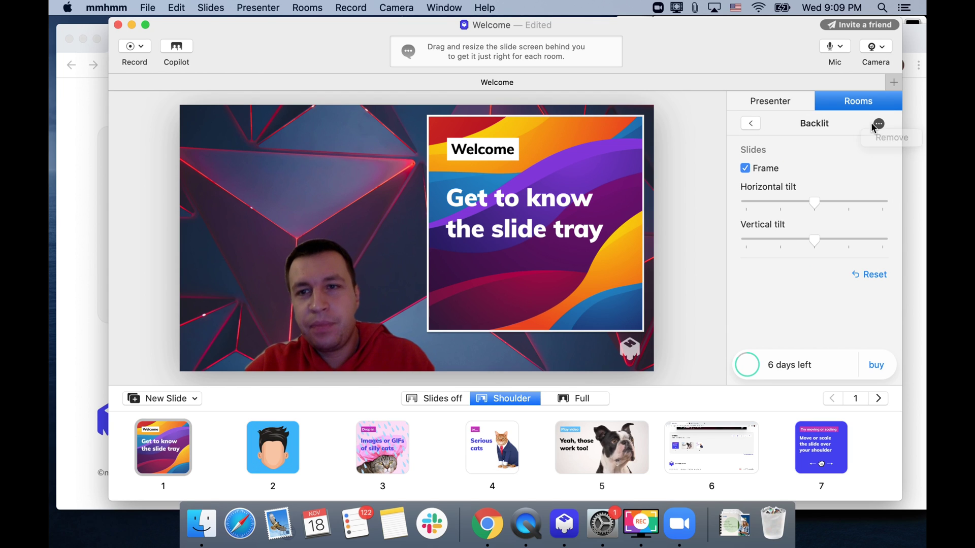
pyautogui.click(751, 123)
pyautogui.scroll(-2, 777, 183)
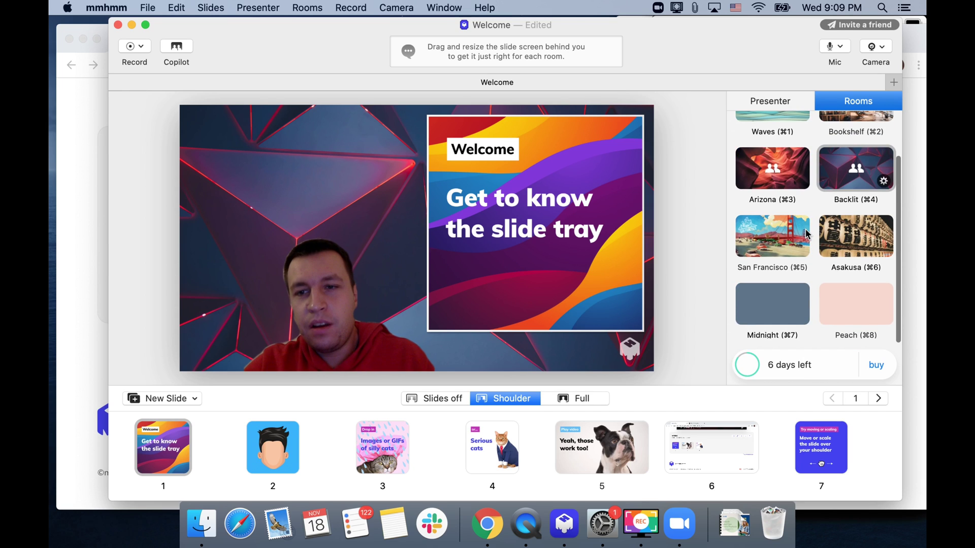
pyautogui.scroll(3, 807, 235)
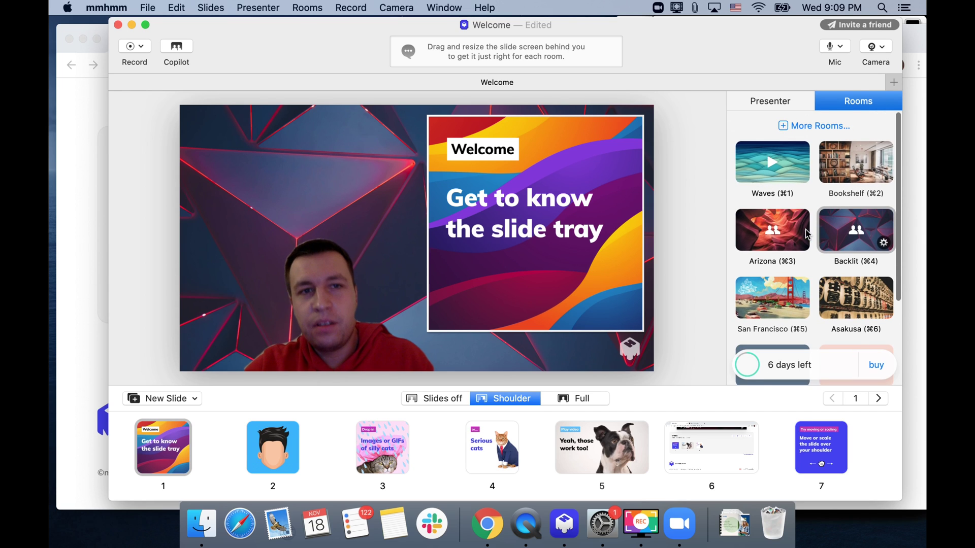
# Turn Copilot on for the show, allow mmhmm notifications, and turn Copilot off again.
pyautogui.click(178, 47)
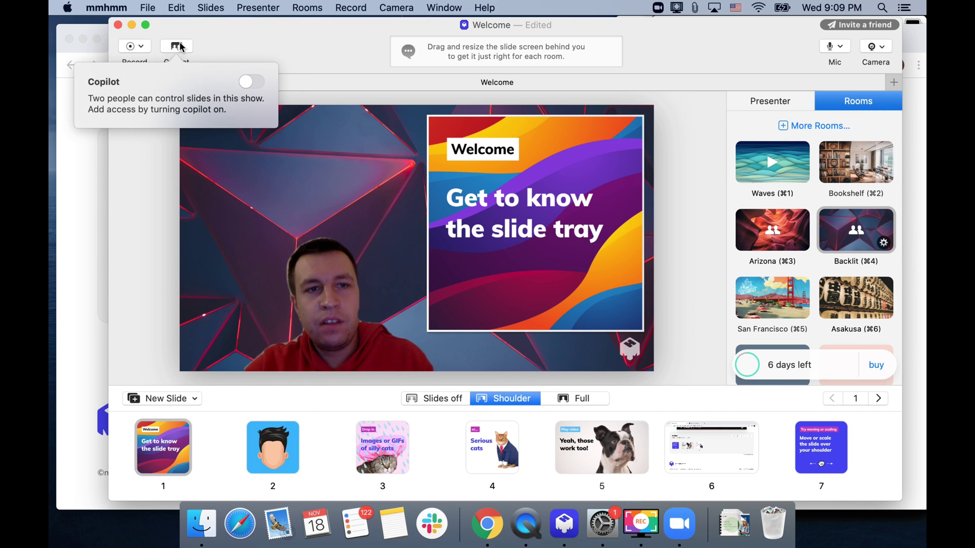
pyautogui.click(251, 81)
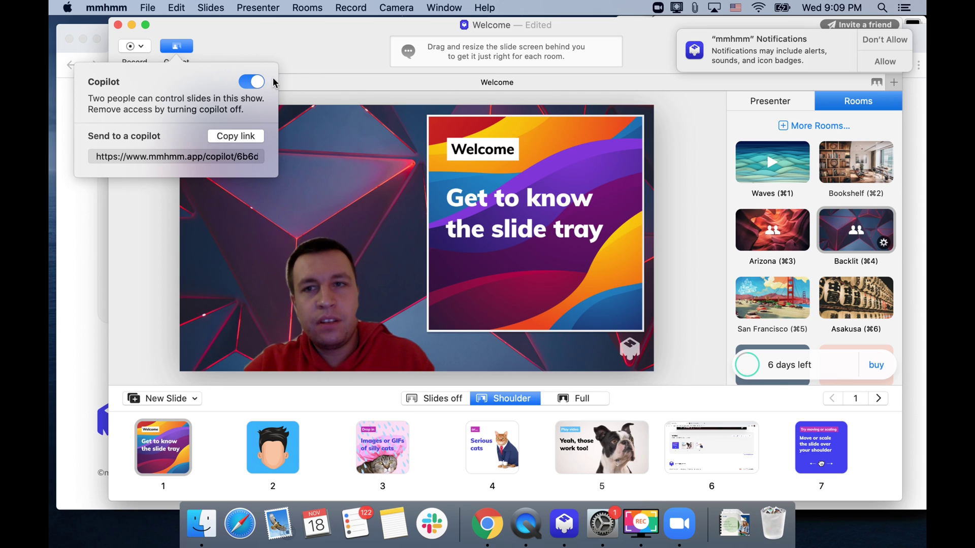
pyautogui.click(885, 63)
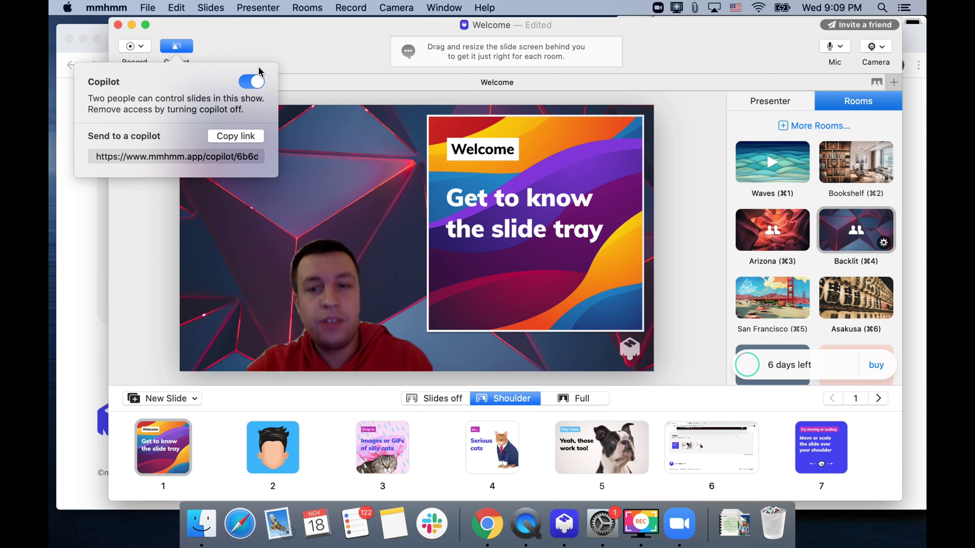
pyautogui.click(250, 81)
pyautogui.click(289, 43)
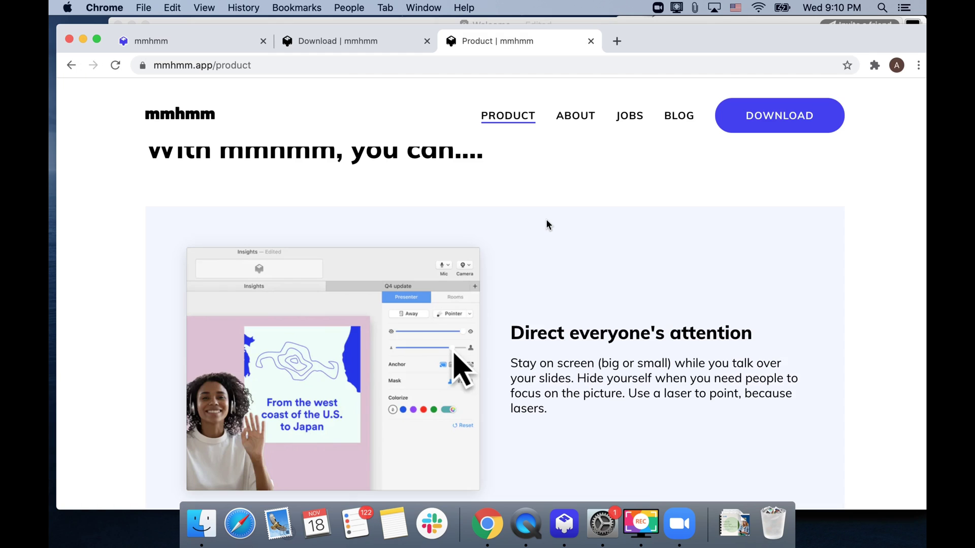
# In Chrome, review the mmhmm product page's sections on presenter controls, video backdrops, Copilot mode, recordings and slide media.
pyautogui.scroll(10, 547, 221)
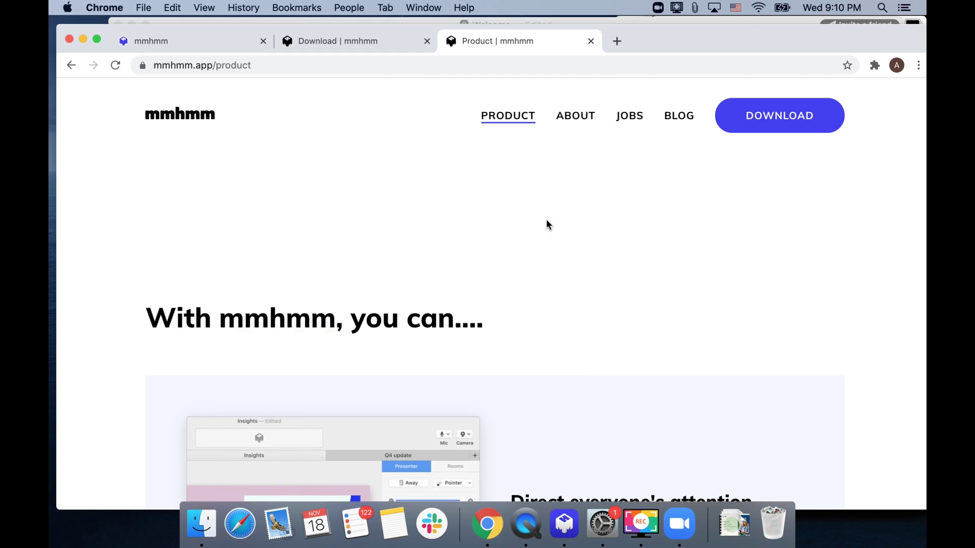
pyautogui.scroll(-10, 547, 221)
pyautogui.scroll(-5, 546, 222)
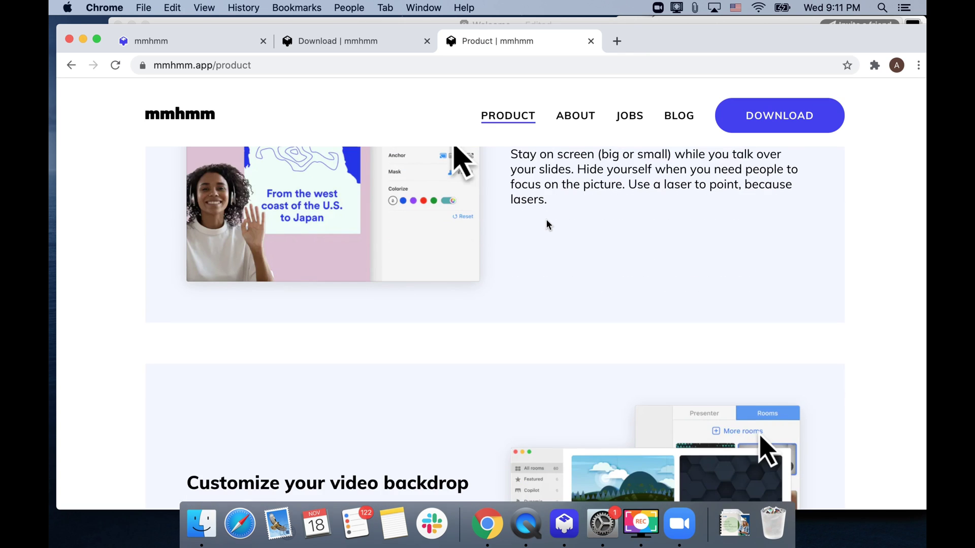
pyautogui.scroll(-4, 547, 222)
pyautogui.scroll(-5, 546, 221)
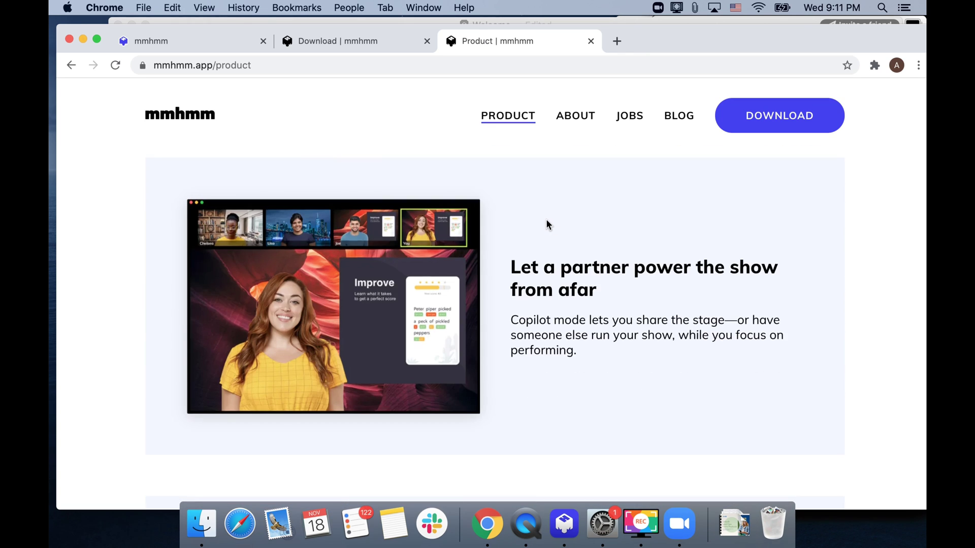
pyautogui.scroll(-2, 546, 223)
pyautogui.scroll(-3, 546, 224)
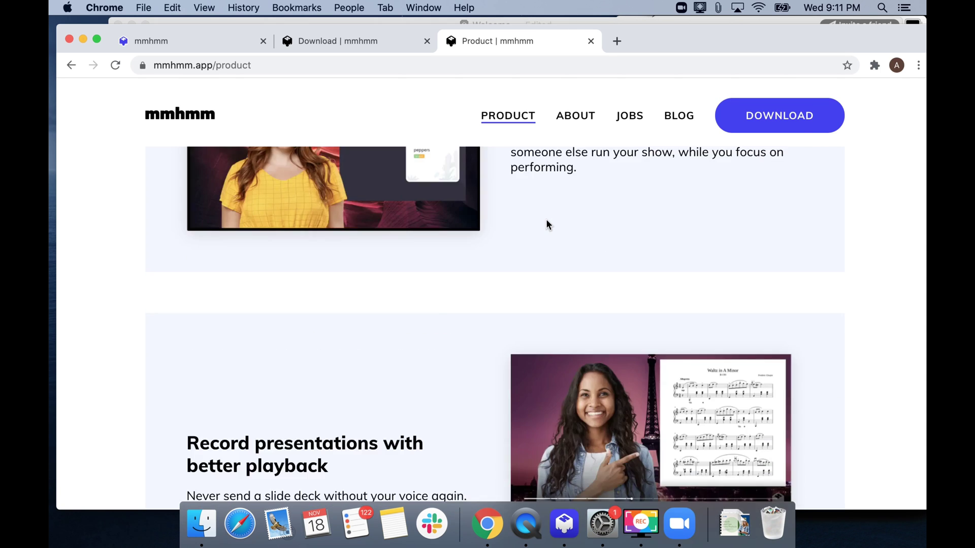
pyautogui.scroll(-3, 548, 224)
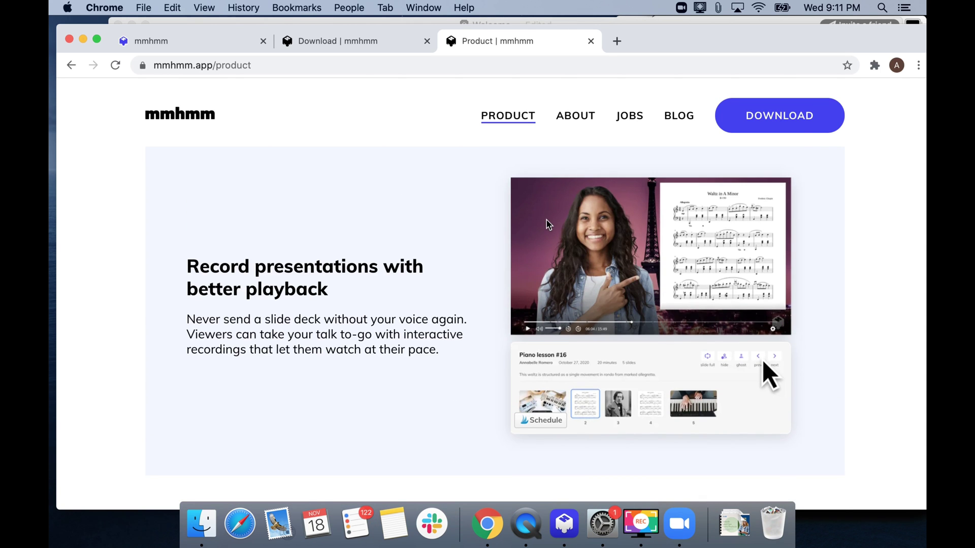
pyautogui.scroll(-8, 548, 224)
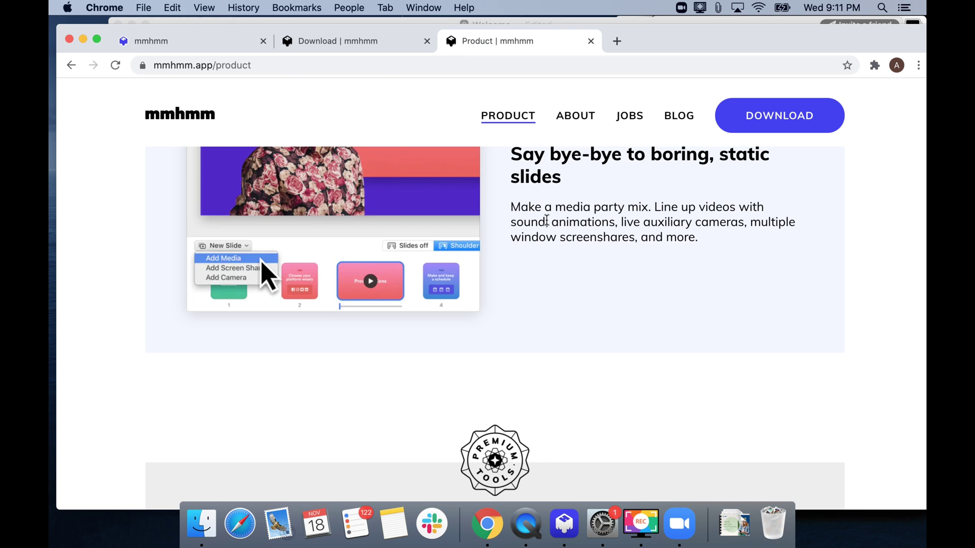
# Read the product page's Premium Tools pricing, highlighting the included features, and its offers for educators and creative services.
pyautogui.scroll(-8, 546, 222)
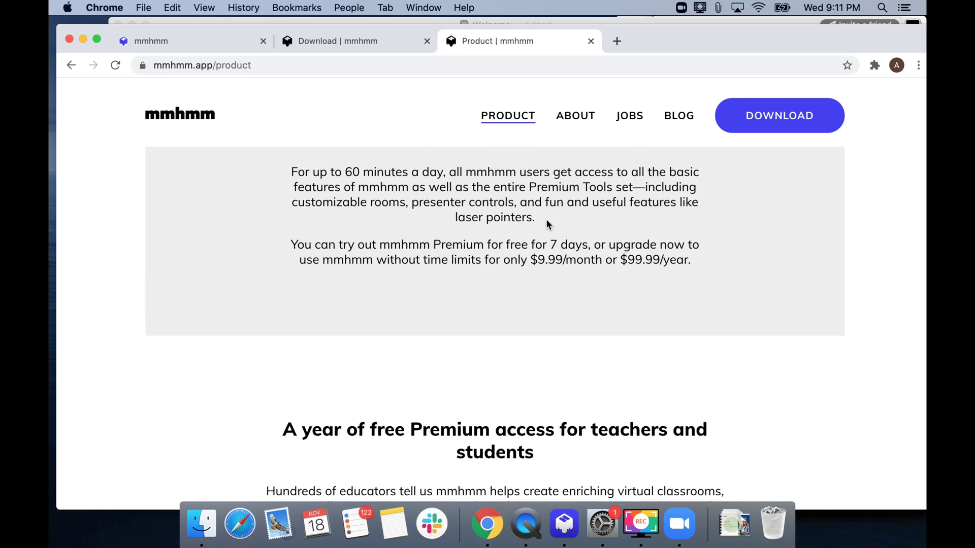
pyautogui.scroll(-3, 547, 223)
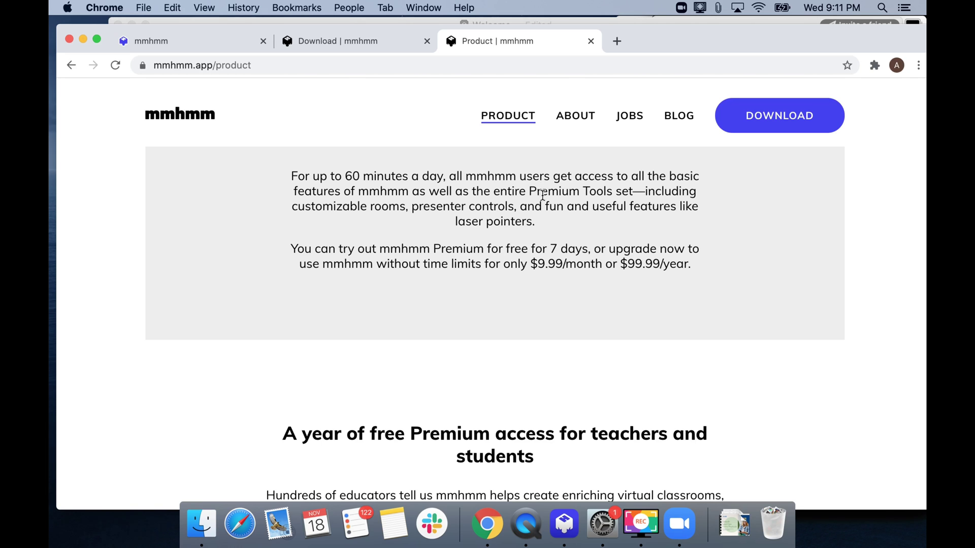
pyautogui.moveTo(358, 207); pyautogui.dragTo(568, 219)
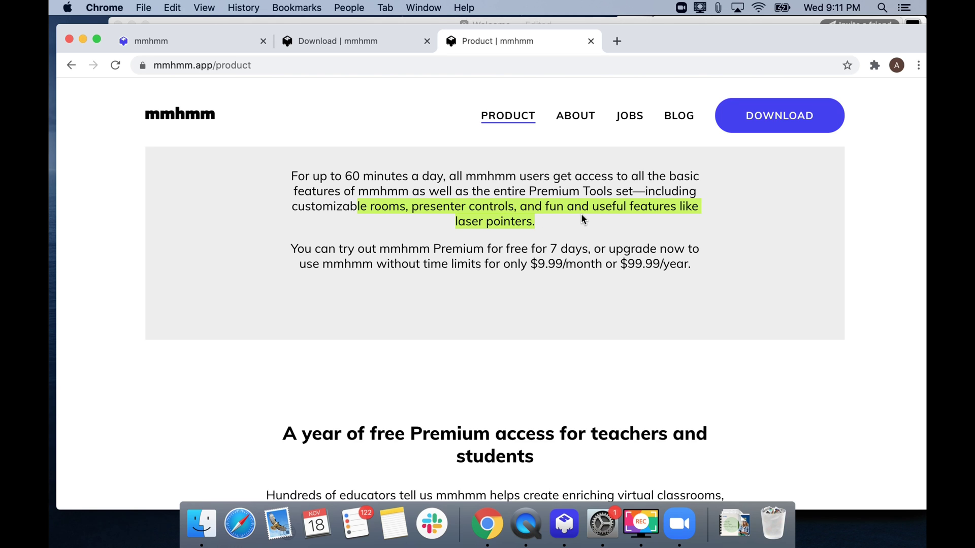
pyautogui.scroll(-5, 580, 214)
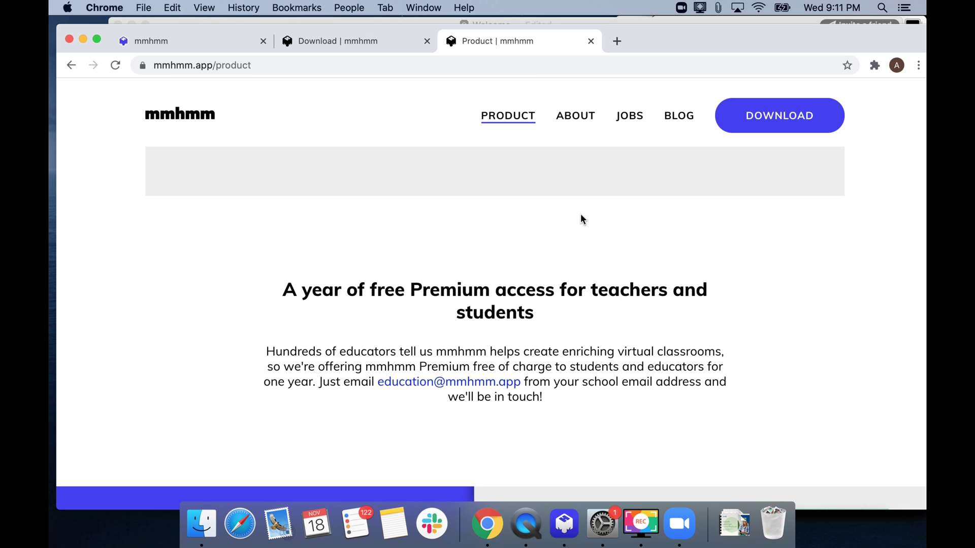
pyautogui.scroll(-2, 580, 219)
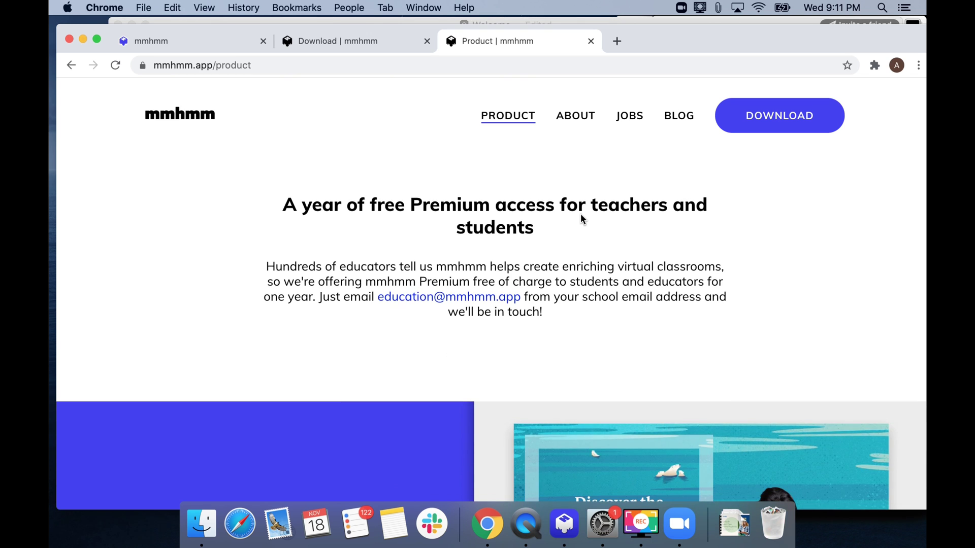
pyautogui.scroll(-7, 581, 218)
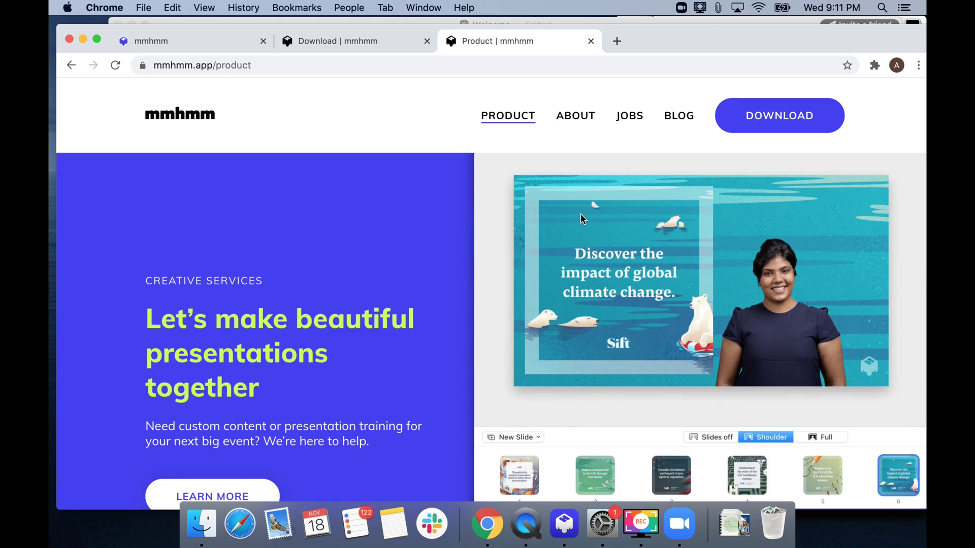
pyautogui.scroll(-10, 582, 217)
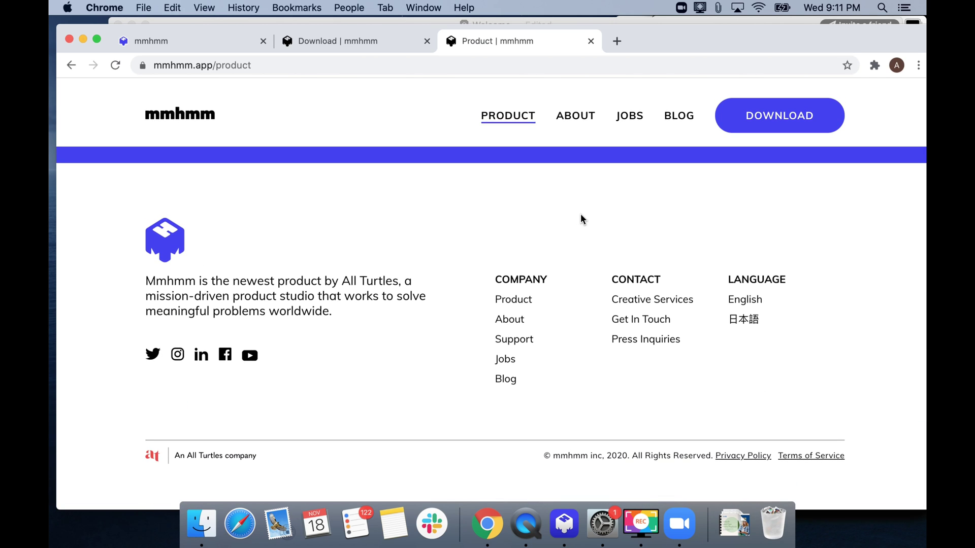
pyautogui.scroll(15, 581, 215)
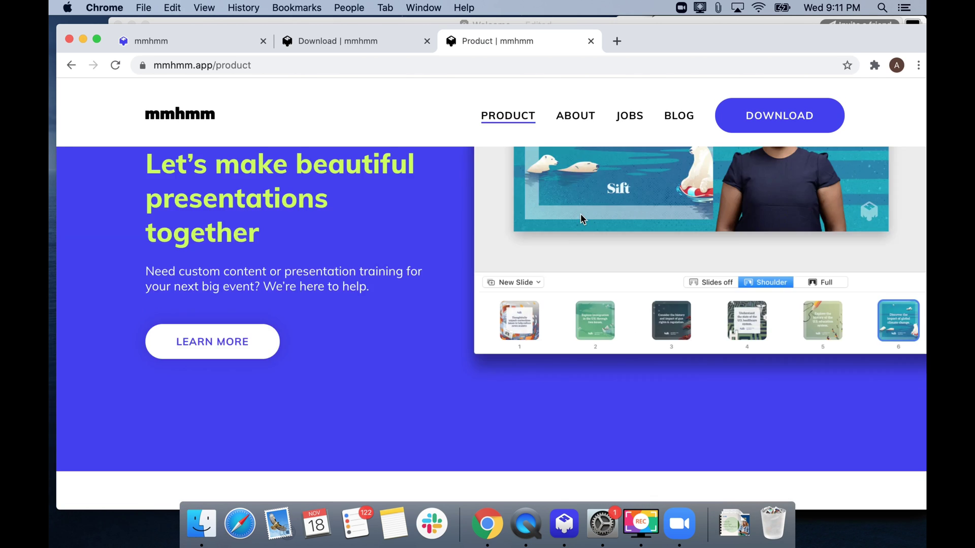